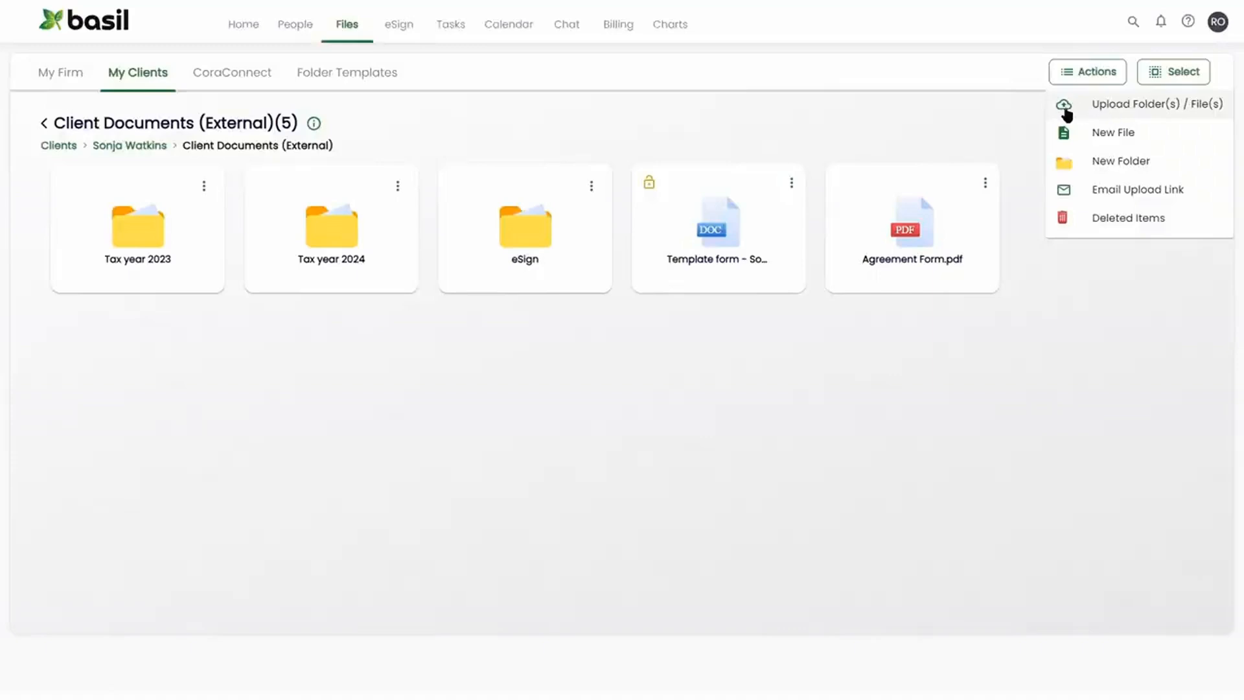
{"action": "left_click", "coordinate": [985, 185]}
{"action": "left_click", "coordinate": [983, 186]}
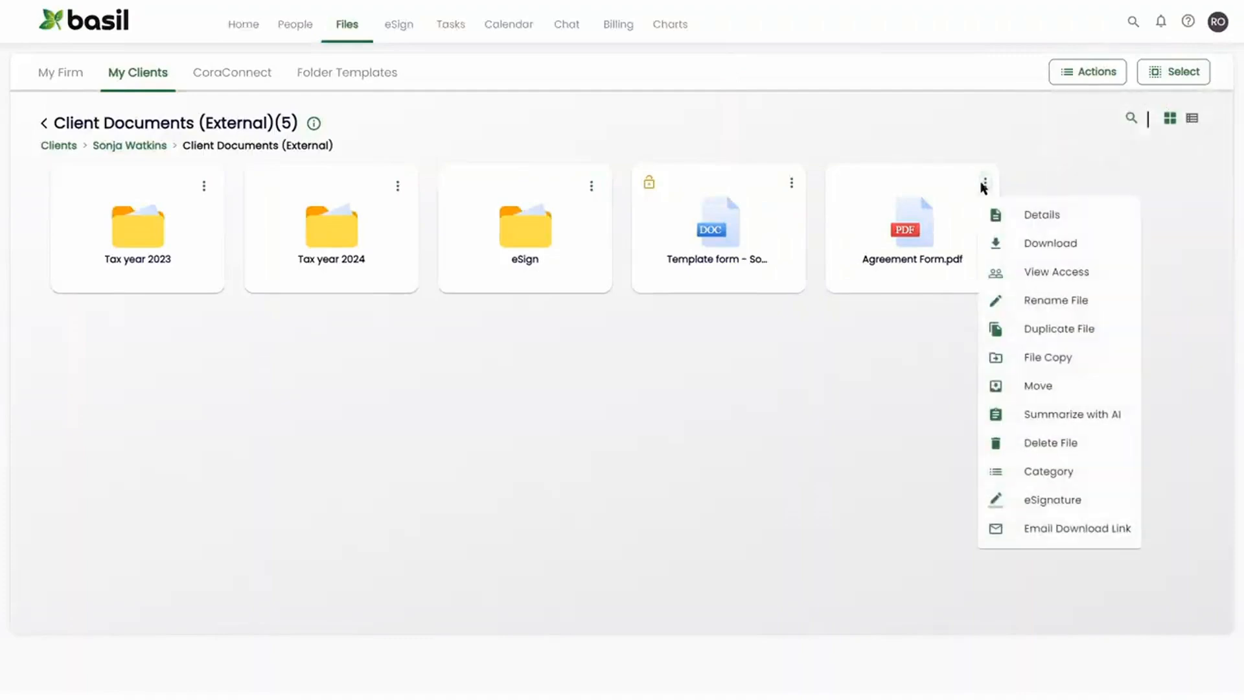
{"action": "left_click", "coordinate": [1030, 501]}
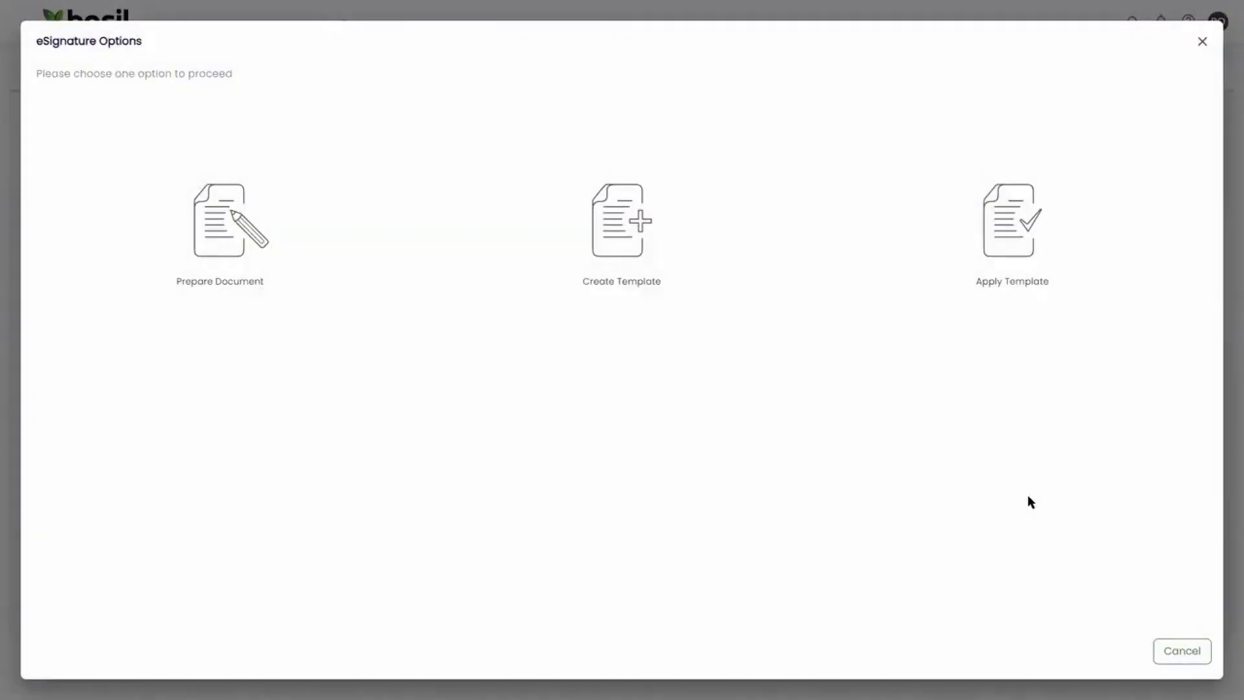
{"action": "left_click", "coordinate": [1202, 42]}
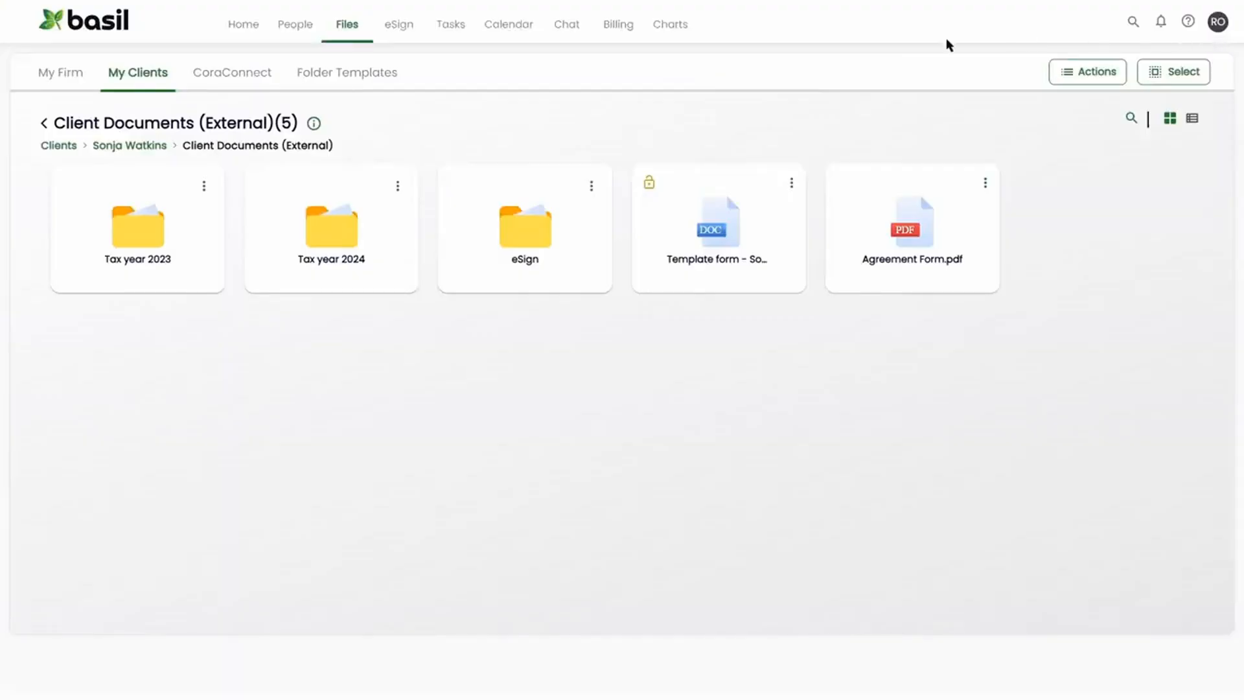
- Start adding a new eSign document and select the business-owner client
{"action": "left_click", "coordinate": [404, 28]}
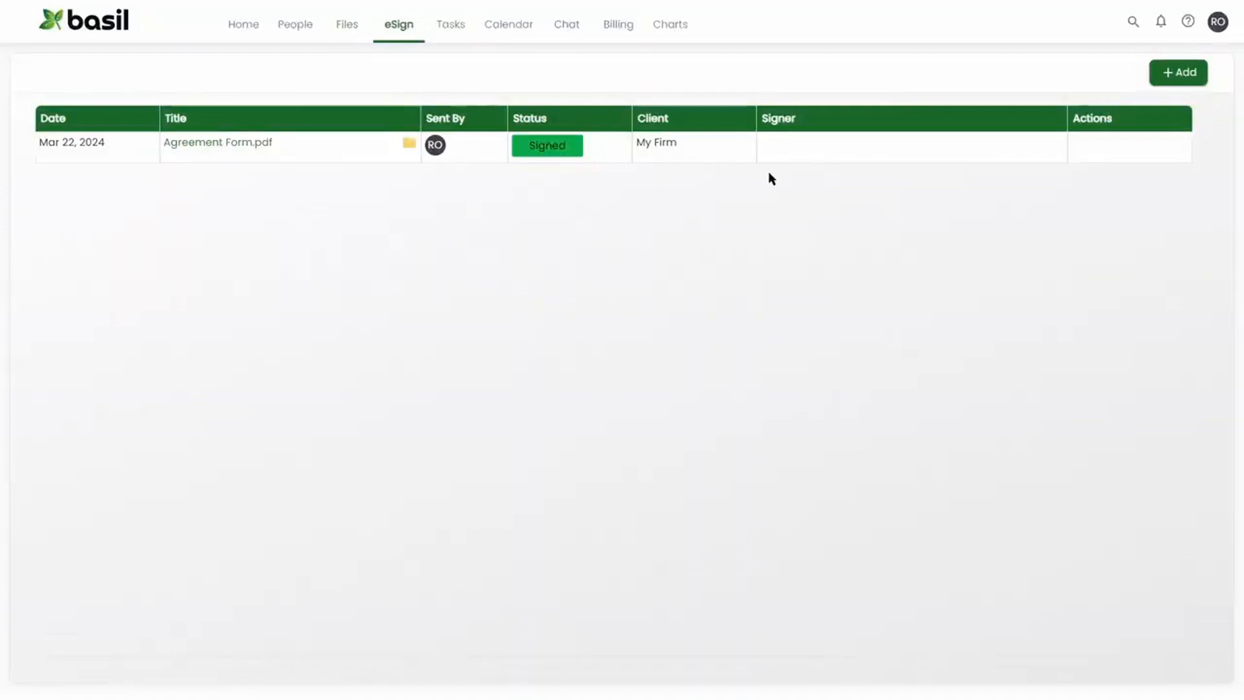
{"action": "left_click", "coordinate": [1184, 76]}
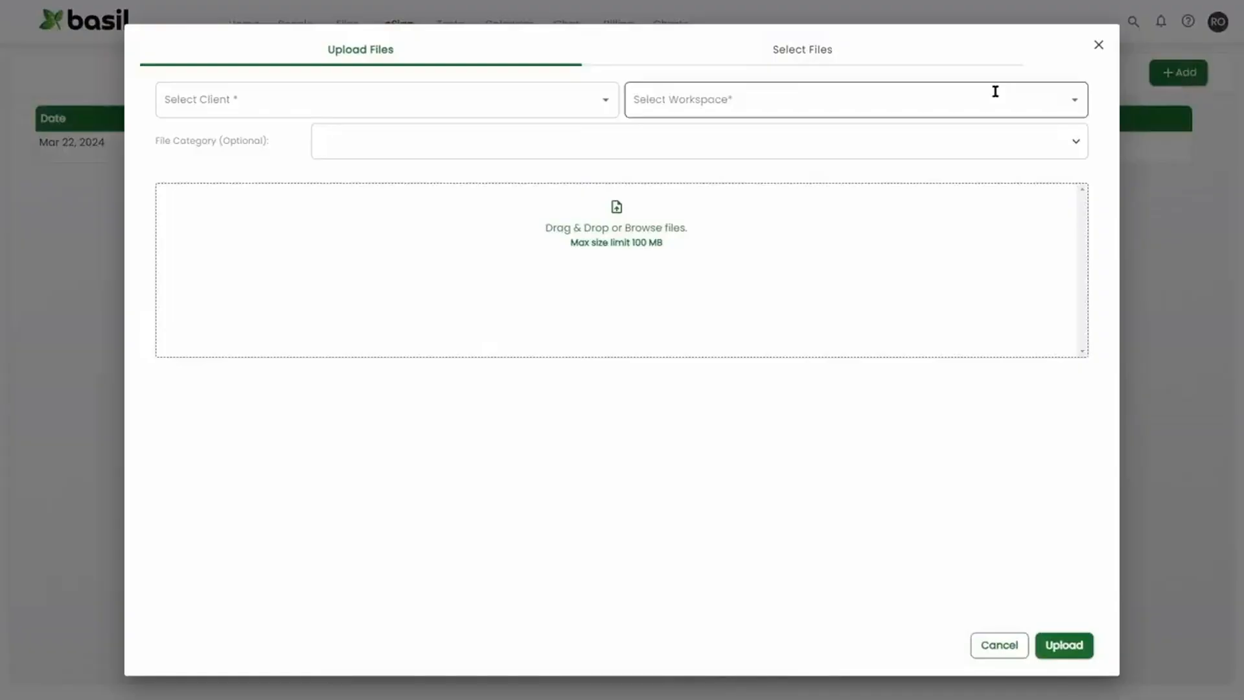
{"action": "left_click", "coordinate": [606, 107]}
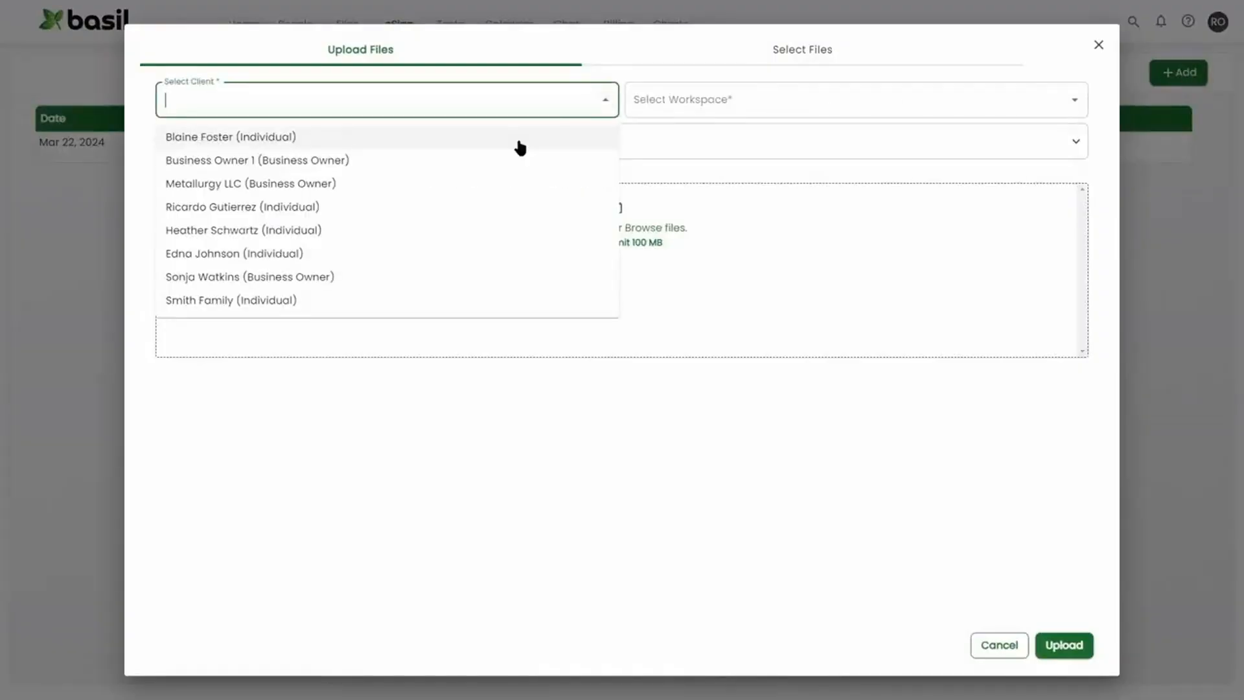
{"action": "left_click", "coordinate": [363, 277]}
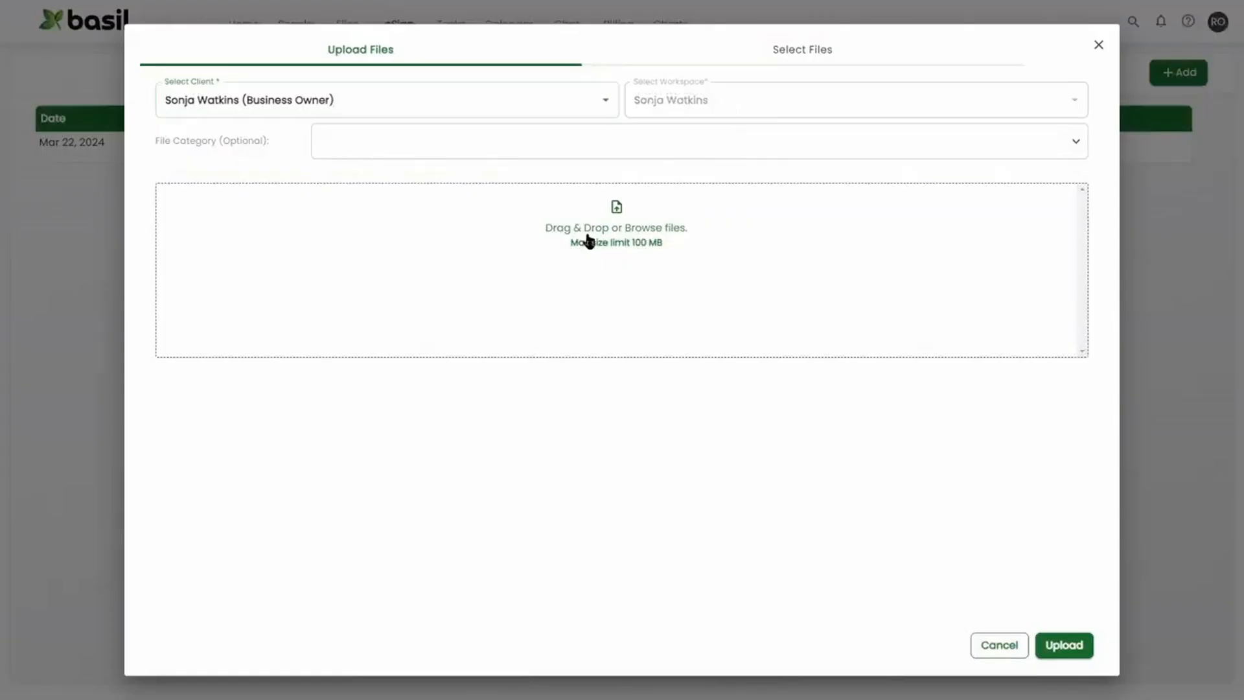
- Attach the file TEMPLATE - Agreement Form.pdf and upload it
{"action": "left_click", "coordinate": [589, 242]}
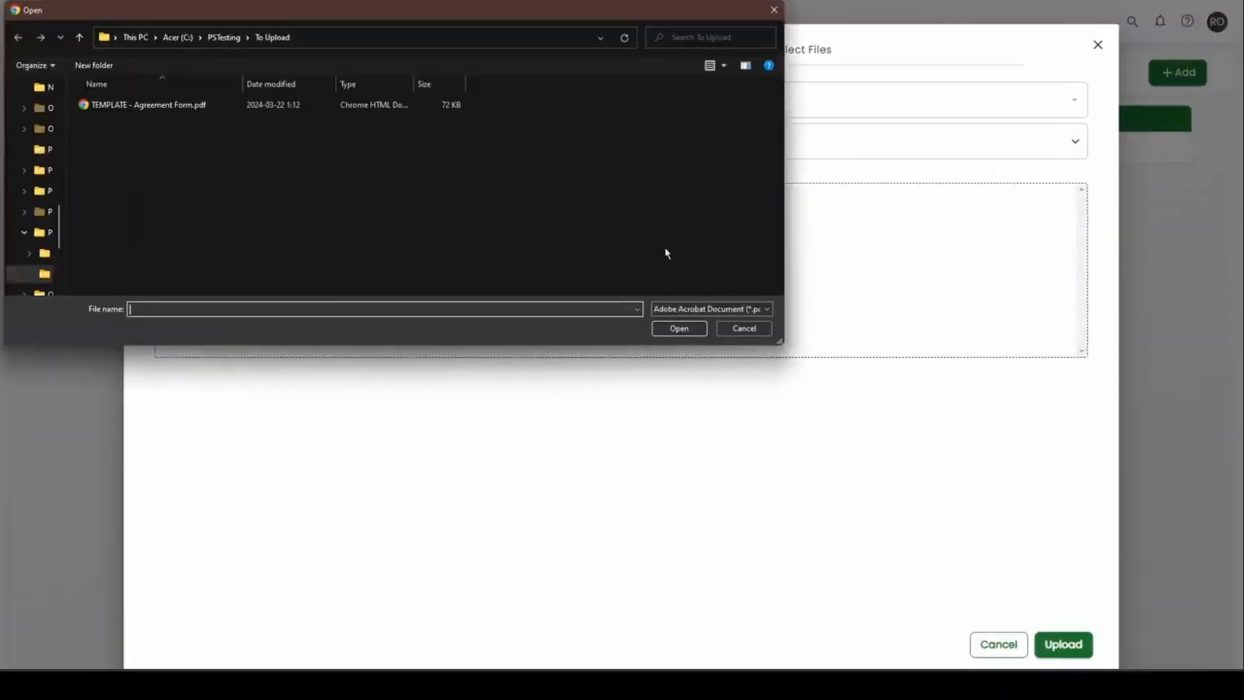
{"action": "double_click", "coordinate": [186, 106]}
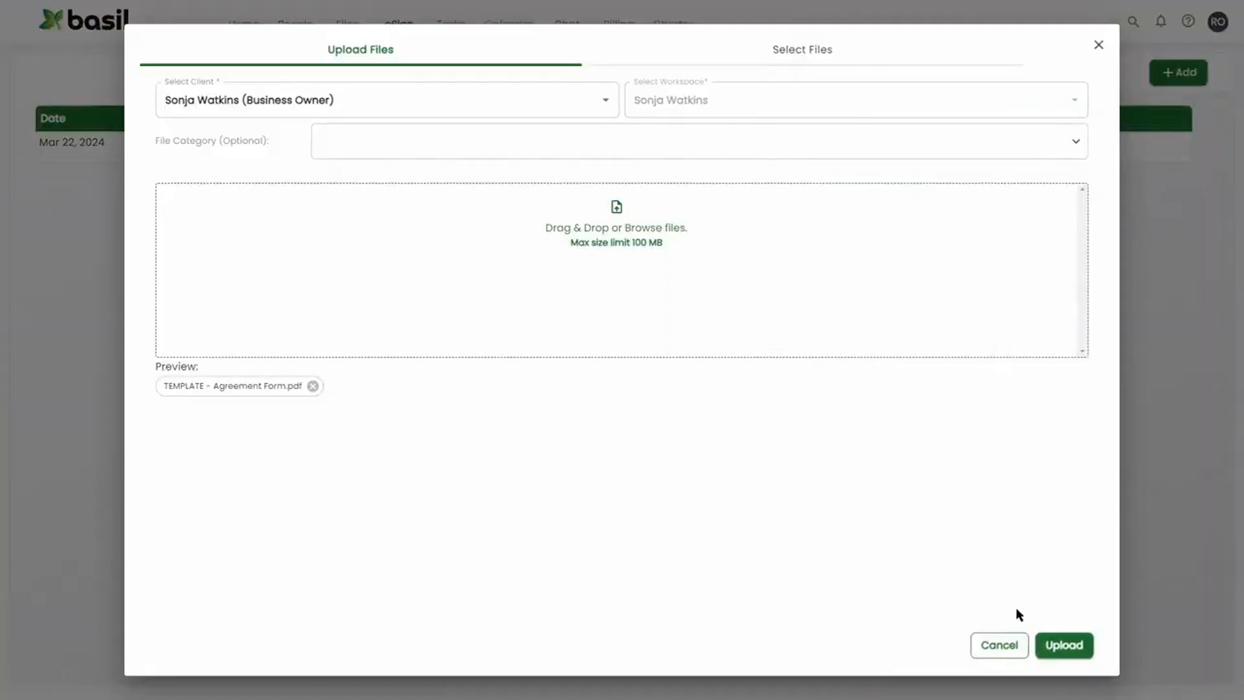
{"action": "left_click", "coordinate": [1062, 645]}
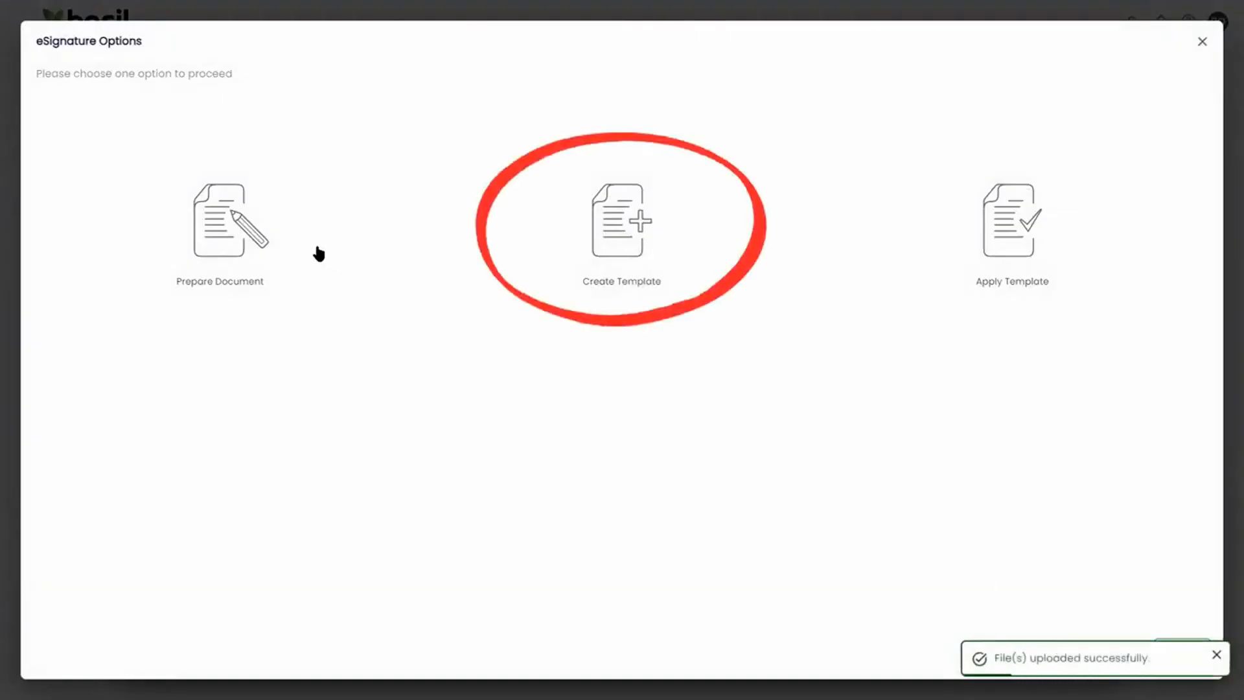
- Create a template named 'Template - Agreement' with the description 'Agreement form for tax prep'
{"action": "left_click", "coordinate": [638, 238]}
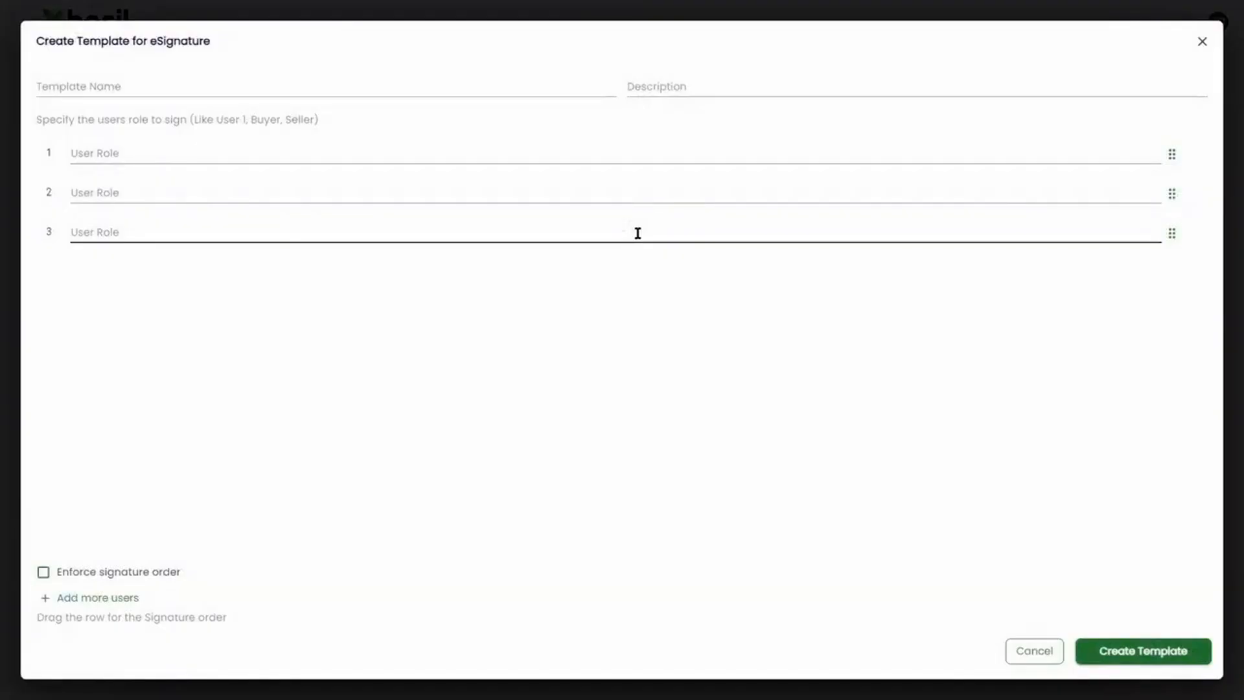
{"action": "left_click", "coordinate": [504, 88]}
{"action": "type", "text": "Temp"}
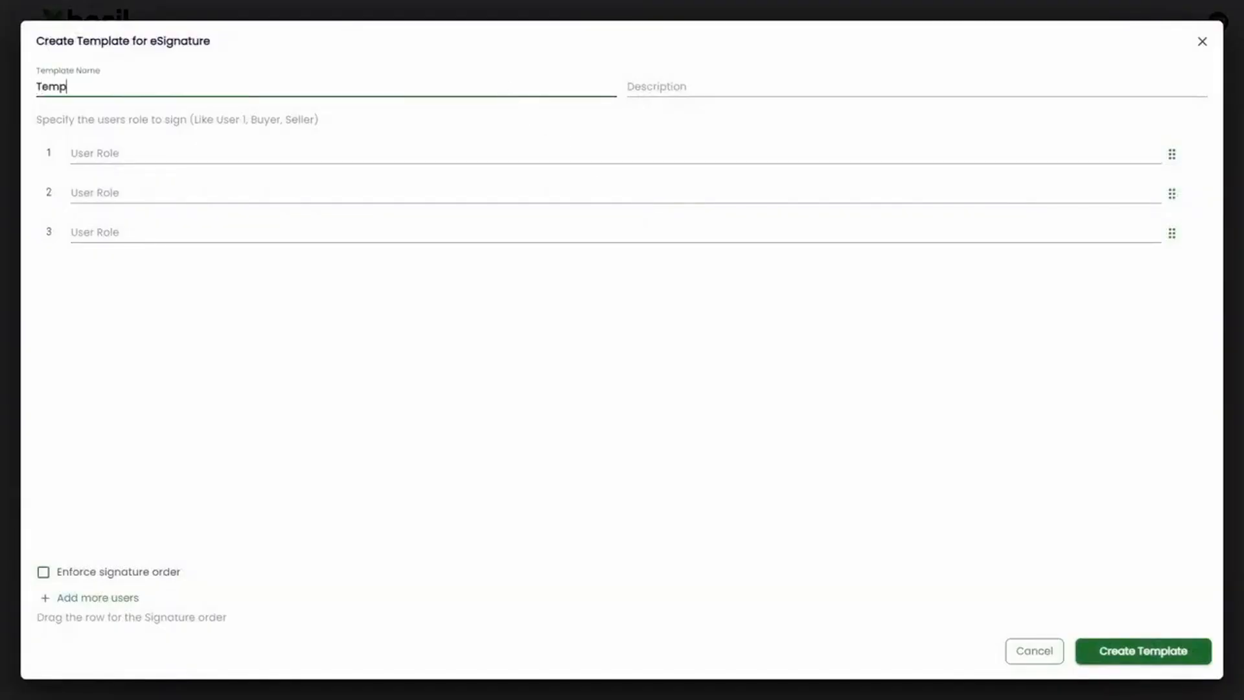
{"action": "type", "text": "late - Agreement"}
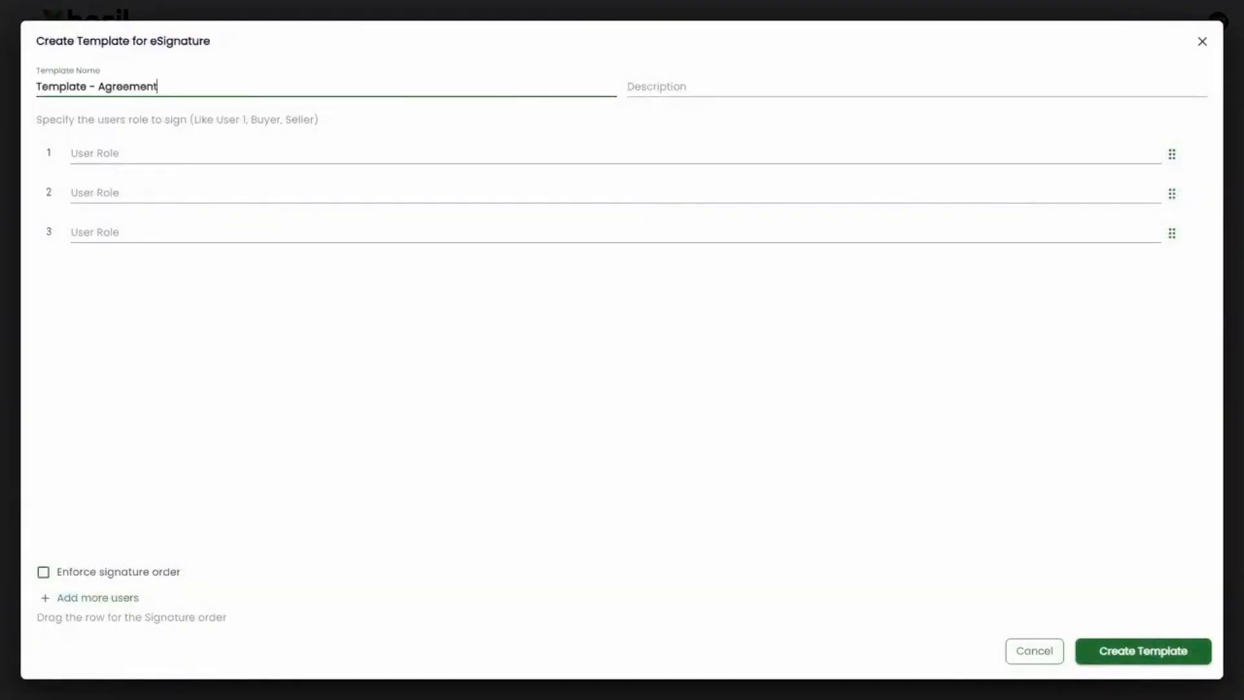
{"action": "left_click", "coordinate": [717, 81]}
{"action": "type", "text": "Agreement form for tax prep"}
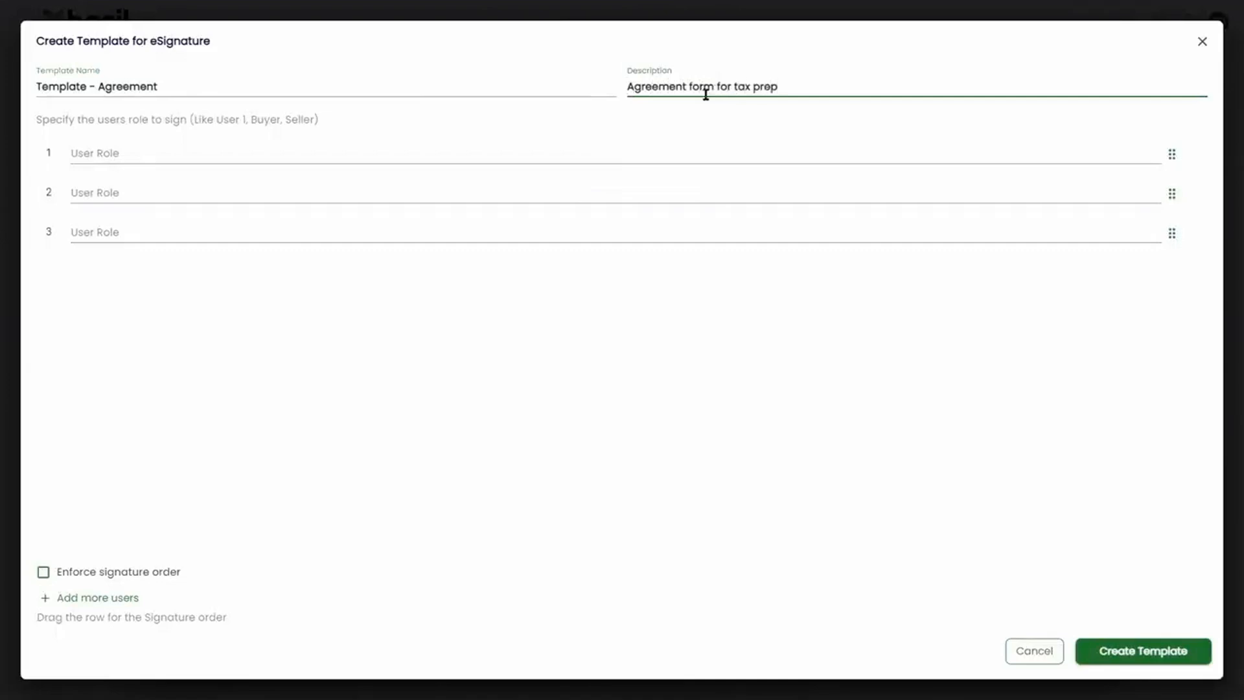
- Define the signer roles Preparer and Client, enforce signature order, and create the template
{"action": "left_click", "coordinate": [666, 155]}
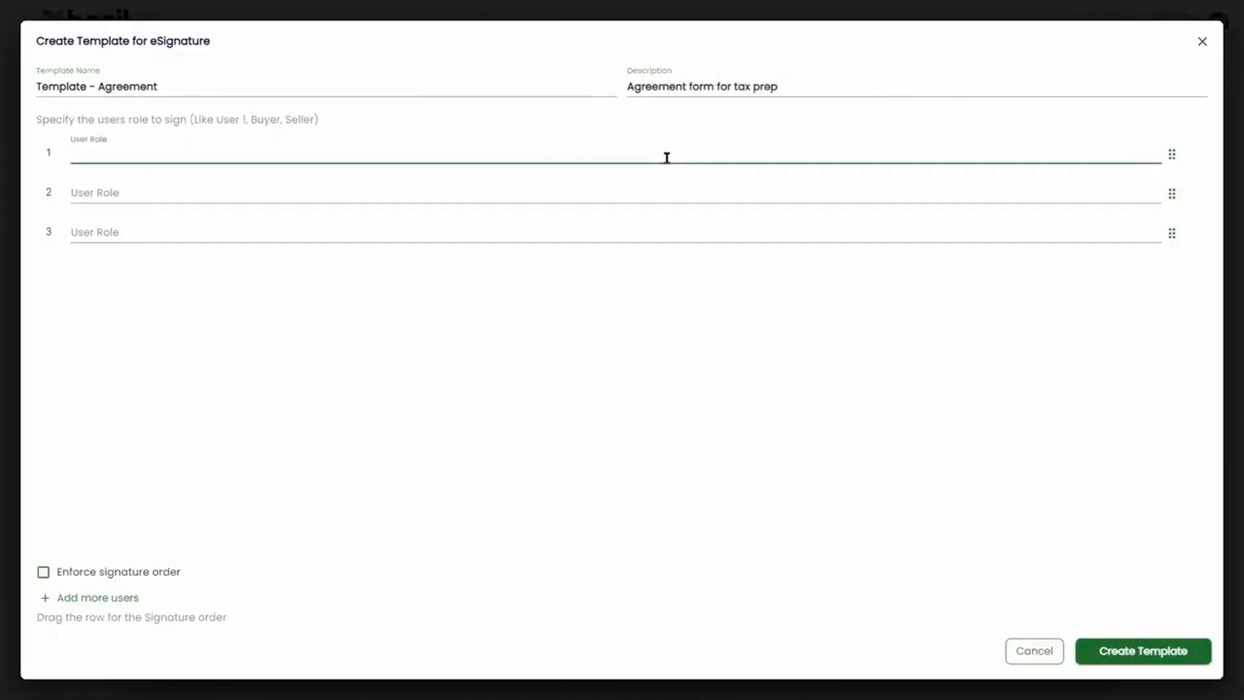
{"action": "key", "text": "Tab"}
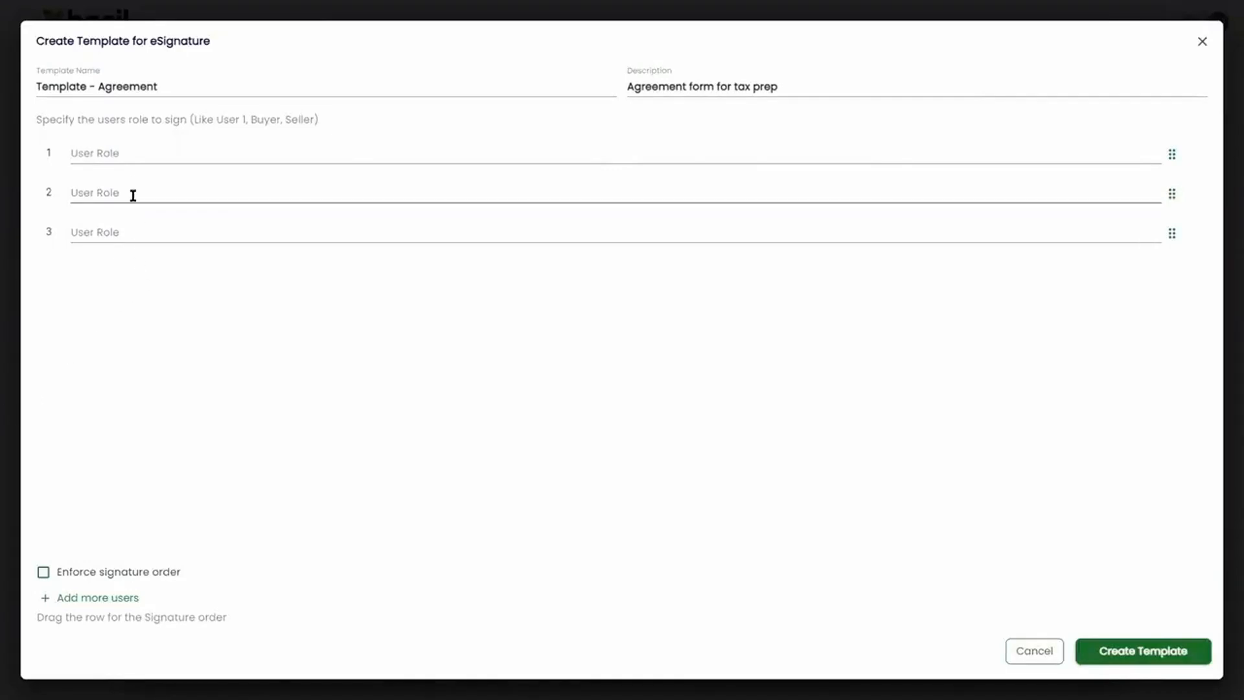
{"action": "left_click", "coordinate": [132, 159]}
{"action": "type", "text": "Preparer"}
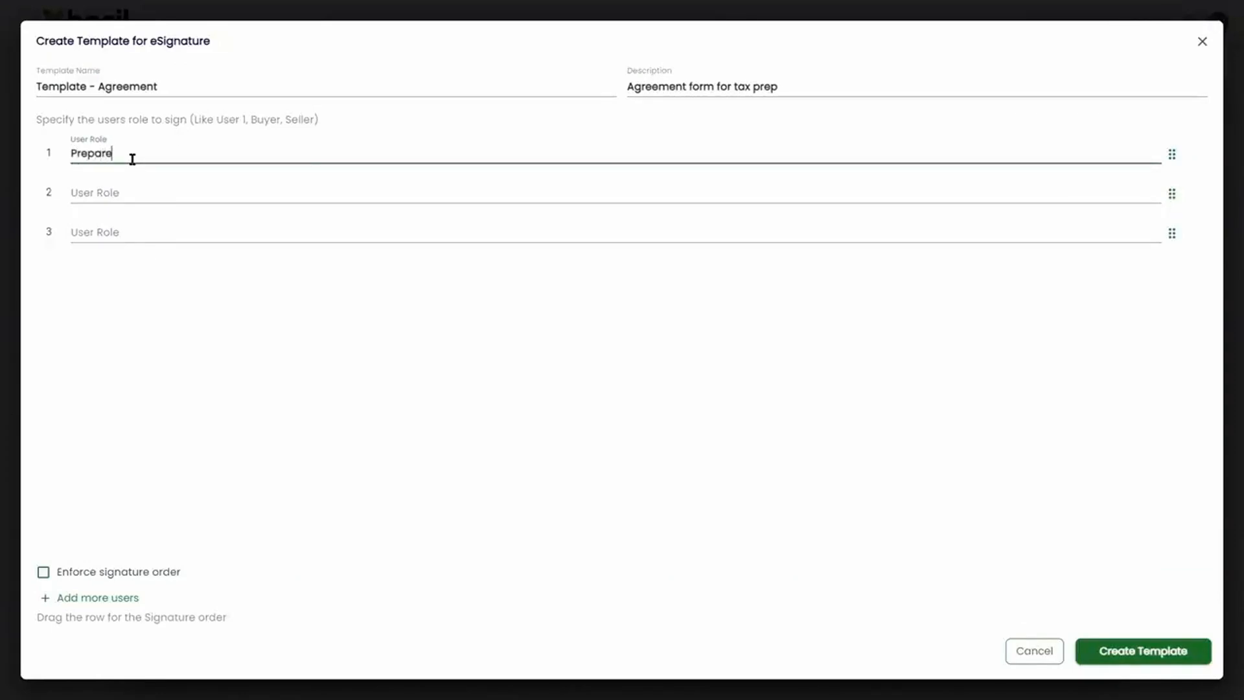
{"action": "key", "text": "Tab"}
{"action": "type", "text": "Client"}
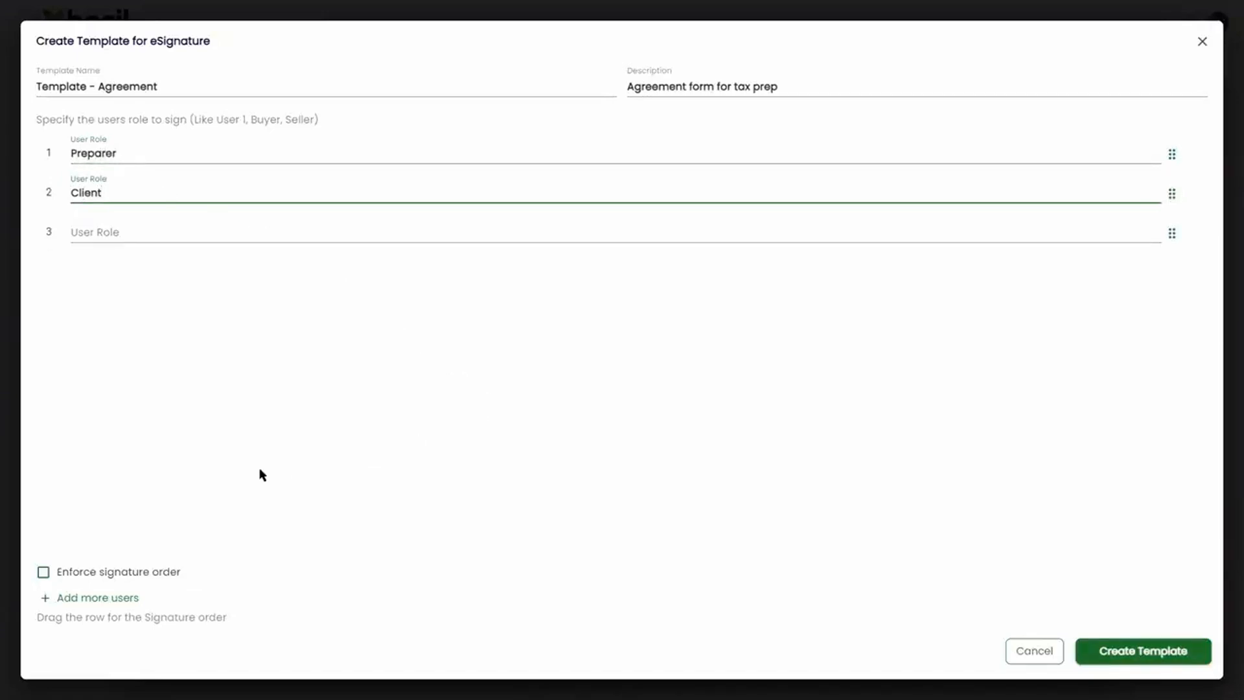
{"action": "left_click", "coordinate": [43, 571]}
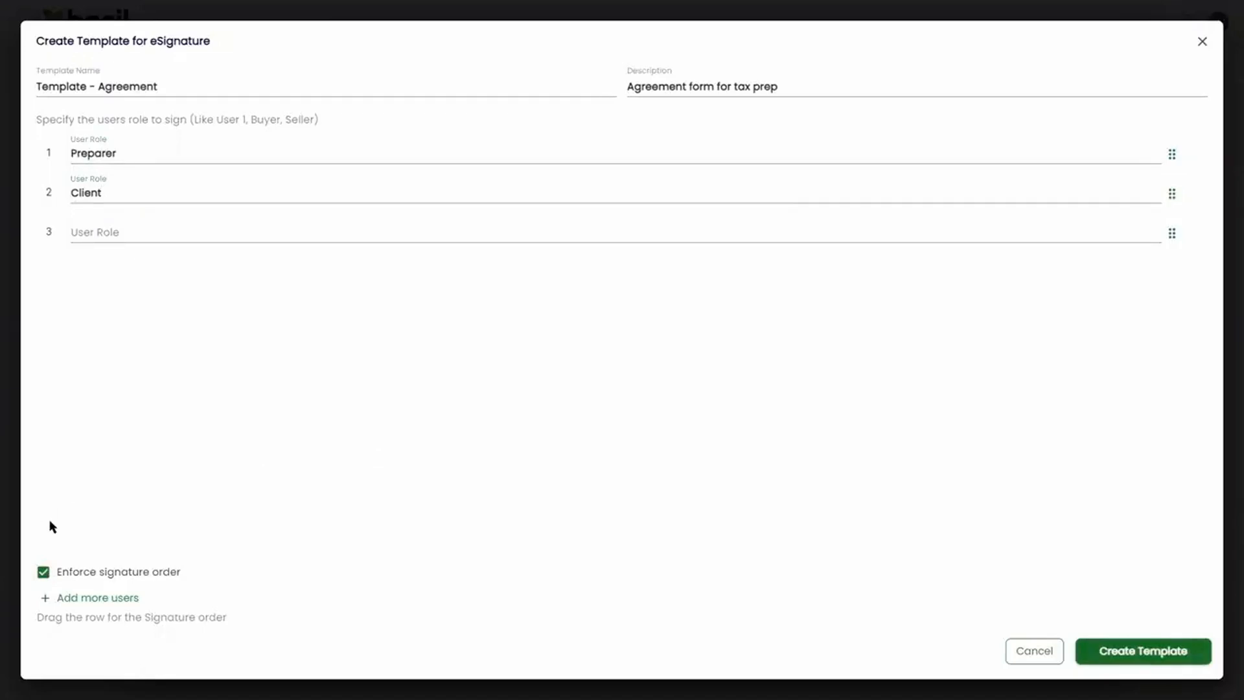
{"action": "left_click", "coordinate": [1135, 650]}
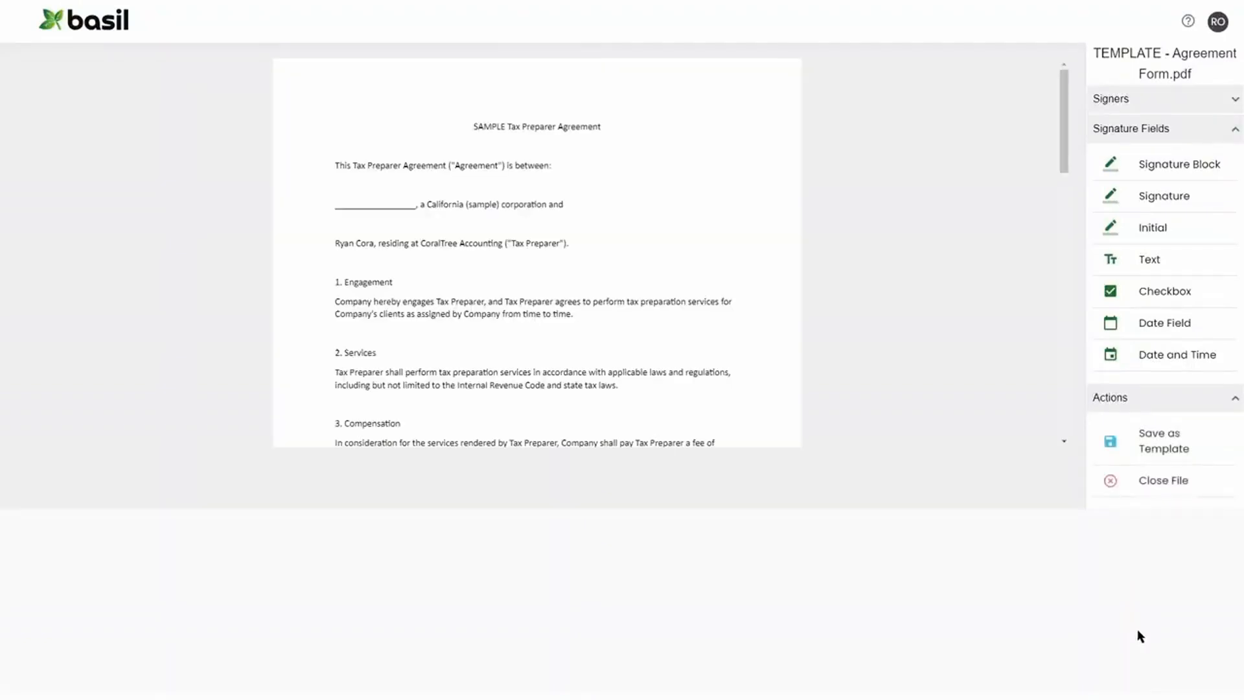
- Place a Text field on the company-name blank, Signature fields on both By lines, and a Date Field on the Date line
{"action": "left_click_drag", "start_coordinate": [1153, 260], "coordinate": [388, 201]}
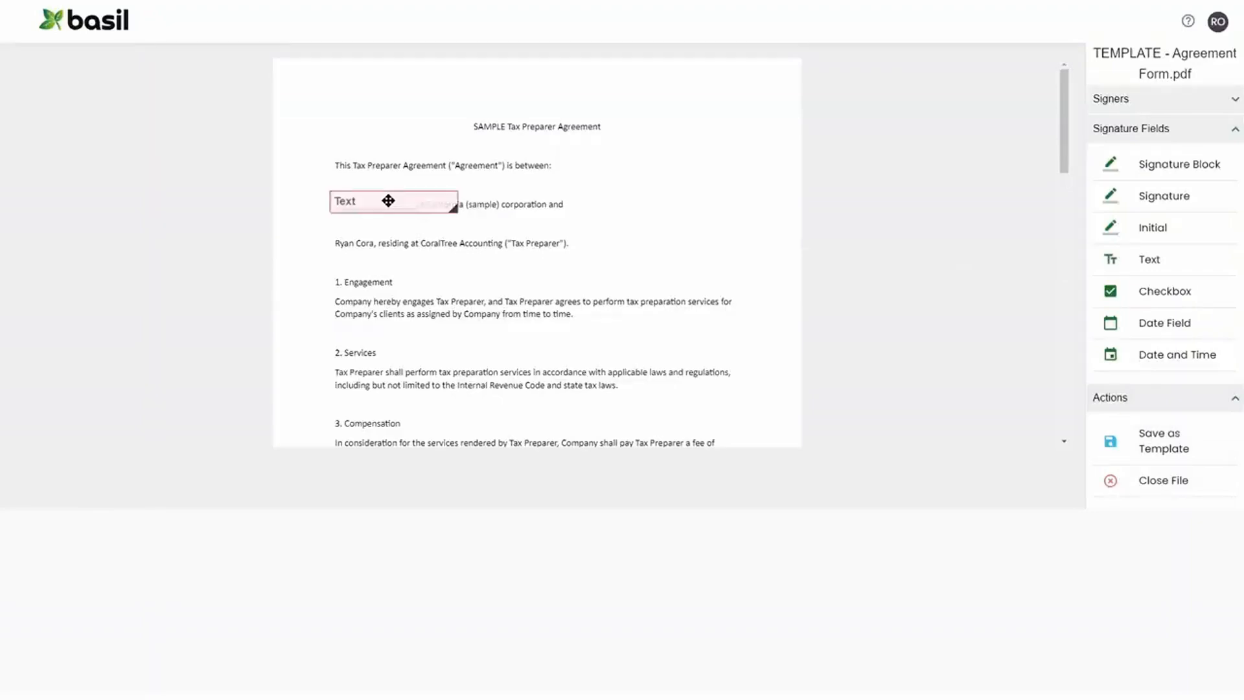
{"action": "scroll", "coordinate": [449, 301], "scroll_direction": "down", "scroll_amount": 15}
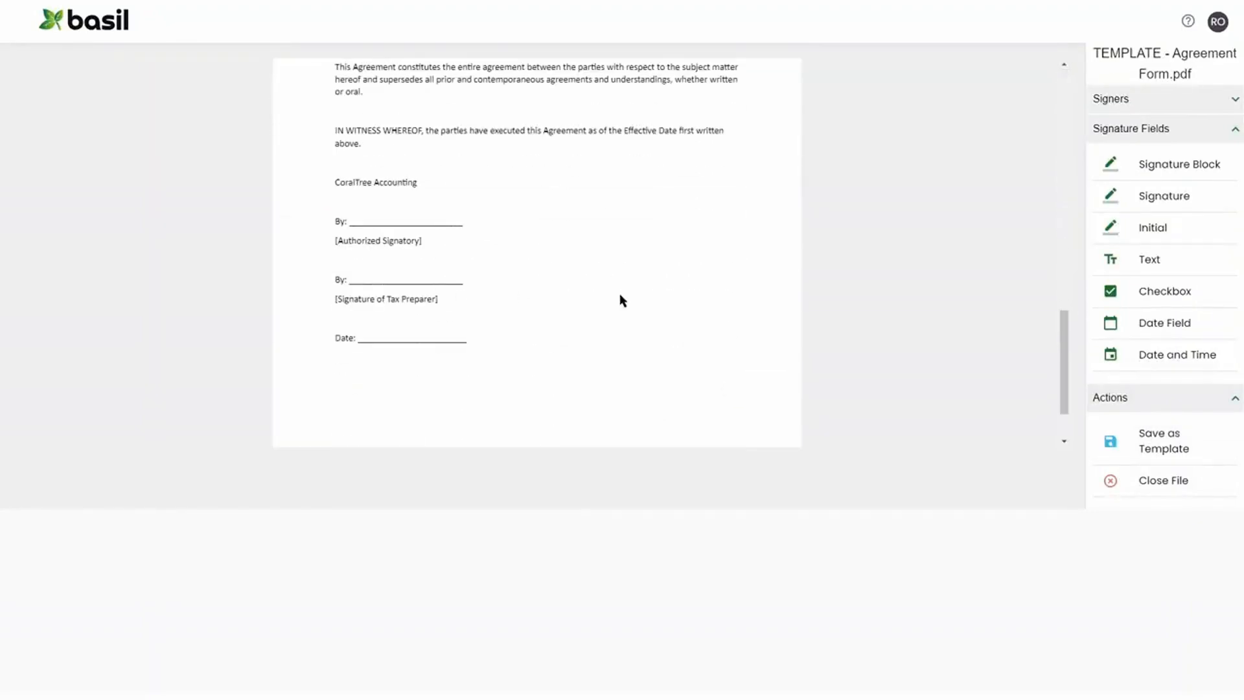
{"action": "mouse_move", "coordinate": [1153, 196]}
{"action": "left_mouse_down"}
{"action": "mouse_move", "coordinate": [467, 228]}
{"action": "mouse_move", "coordinate": [405, 211]}
{"action": "left_mouse_up"}
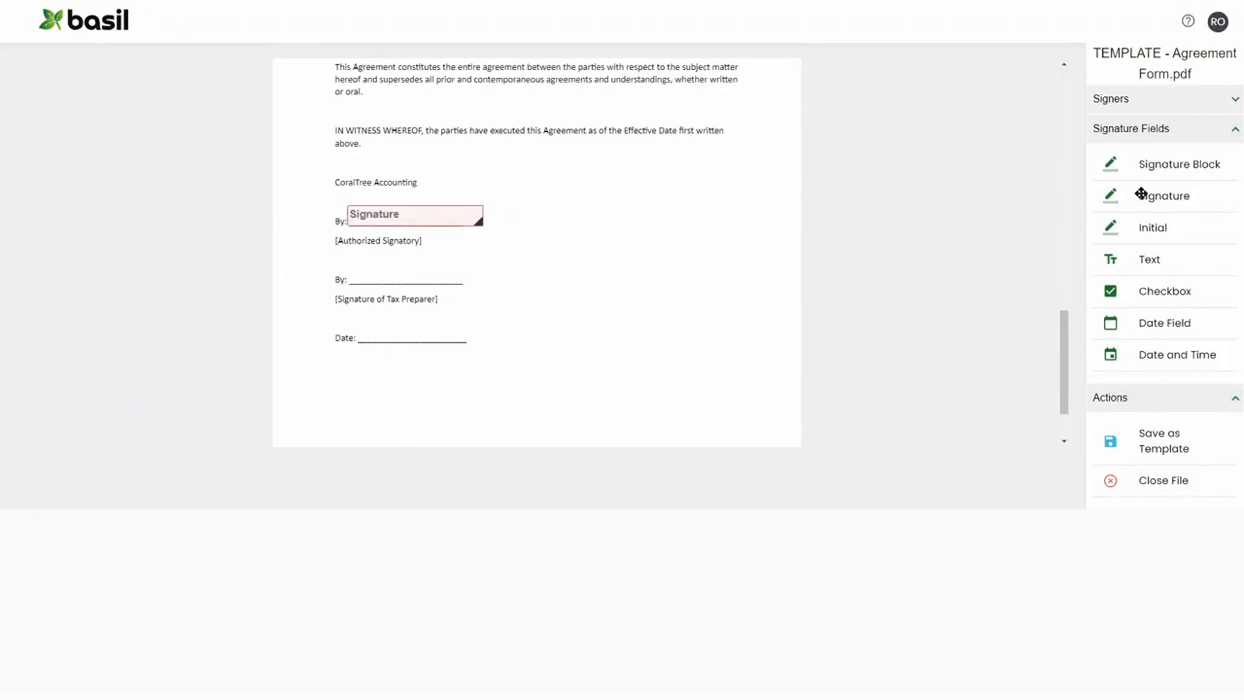
{"action": "left_click_drag", "start_coordinate": [1141, 194], "coordinate": [396, 272]}
{"action": "left_click_drag", "start_coordinate": [1140, 322], "coordinate": [397, 330]}
- Resize the text field to fit the blank before 'a California (sample) corporation'
{"action": "scroll", "coordinate": [492, 234], "scroll_direction": "up", "scroll_amount": 5}
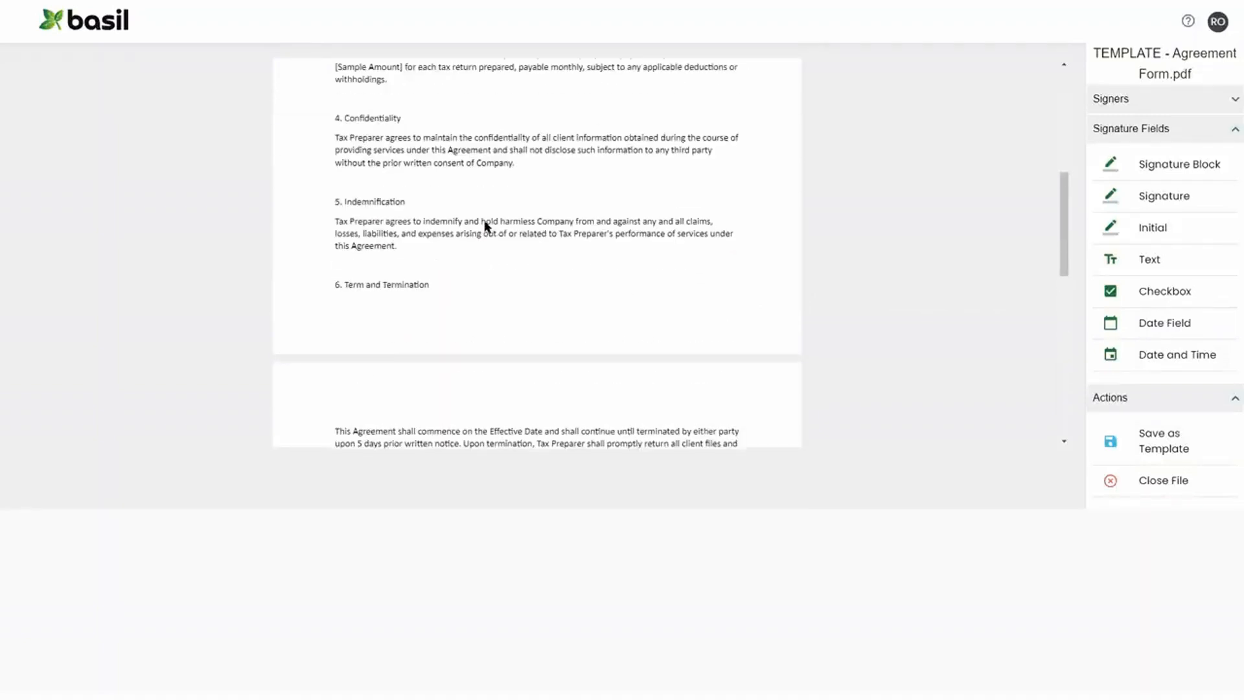
{"action": "scroll", "coordinate": [487, 226], "scroll_direction": "up", "scroll_amount": 5}
{"action": "left_click", "coordinate": [406, 201]}
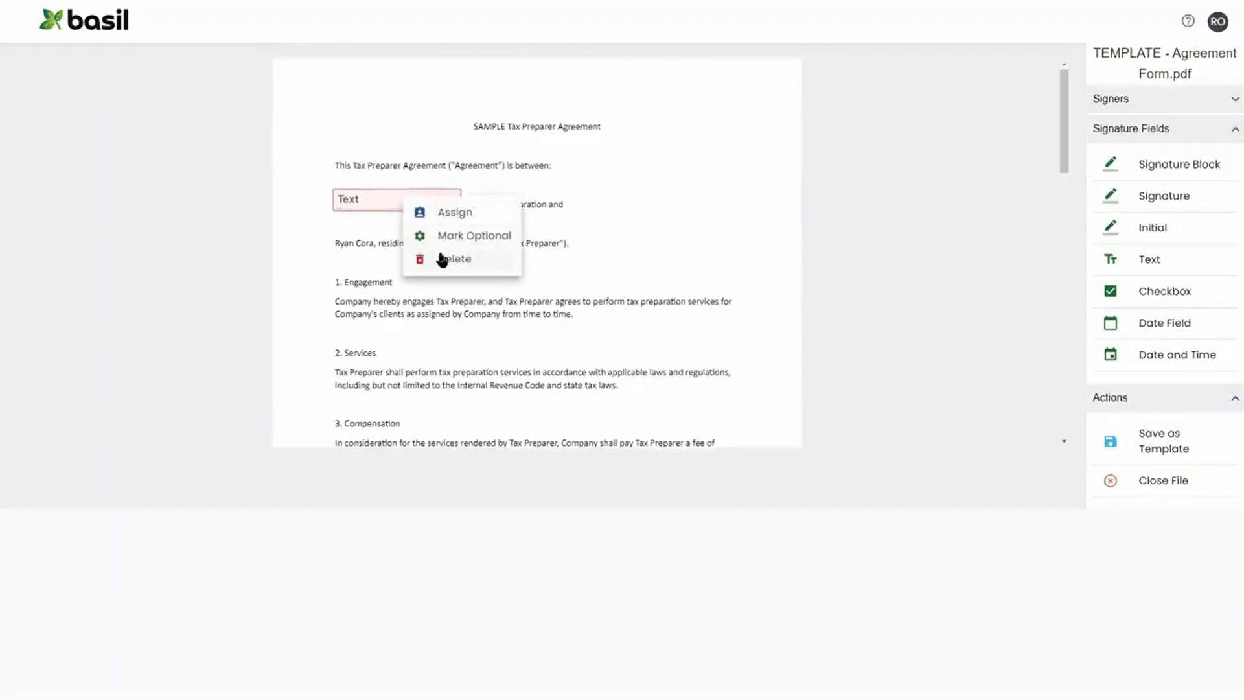
{"action": "left_click", "coordinate": [387, 249]}
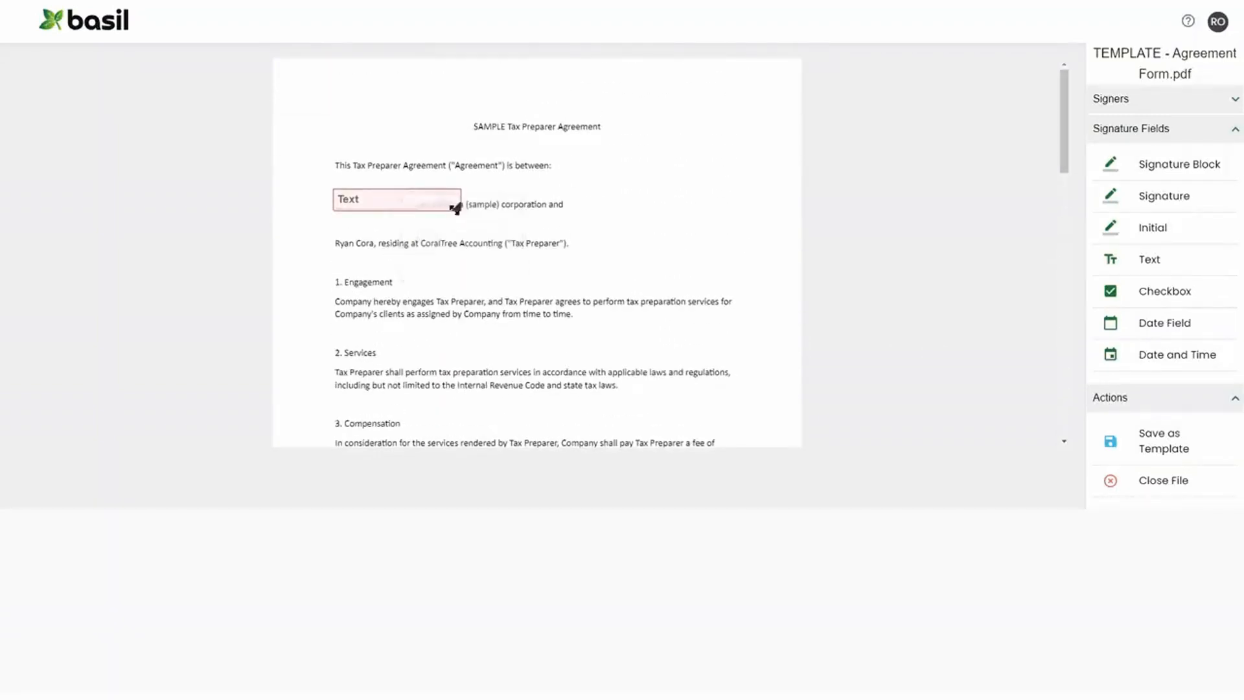
{"action": "left_click_drag", "start_coordinate": [457, 207], "coordinate": [375, 197]}
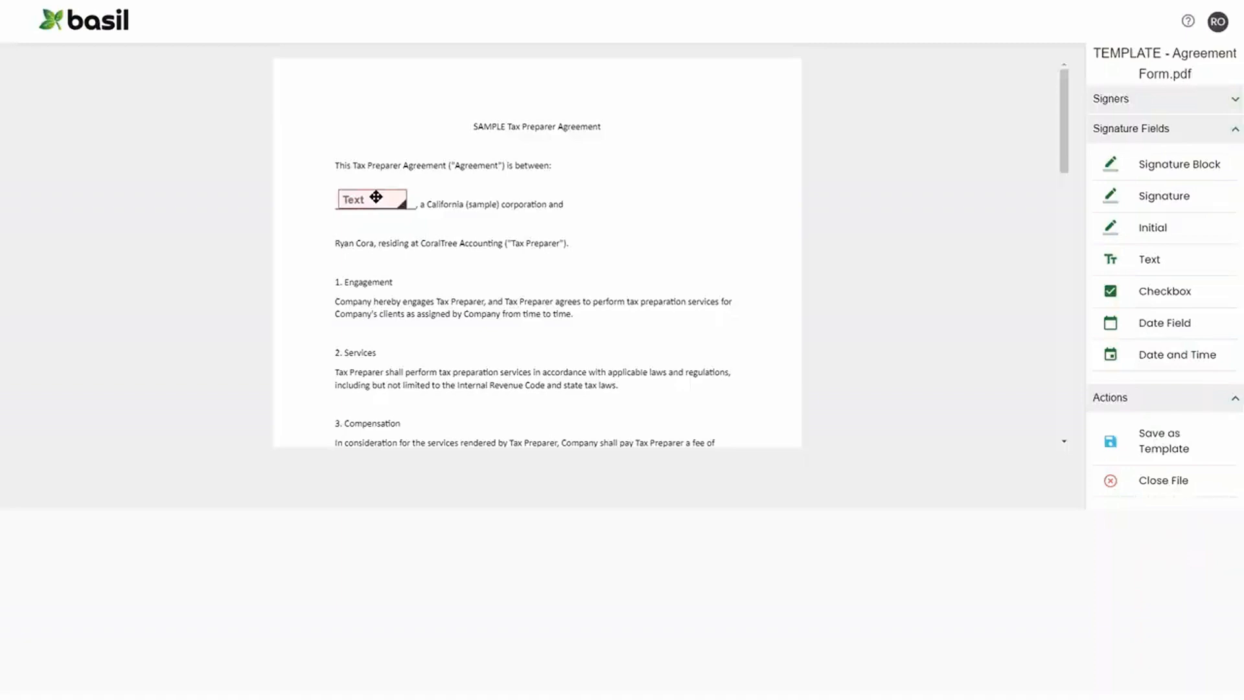
- Assign the company-name text field to the Preparer role
{"action": "left_click", "coordinate": [377, 198]}
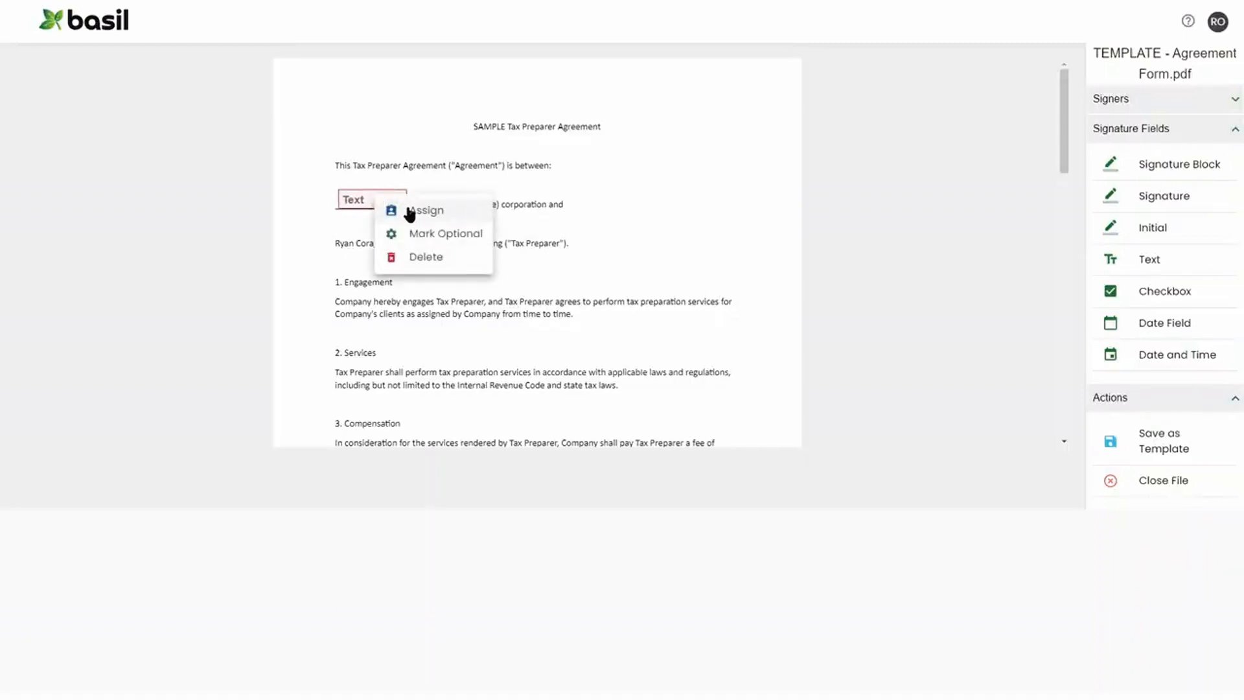
{"action": "left_click", "coordinate": [410, 211]}
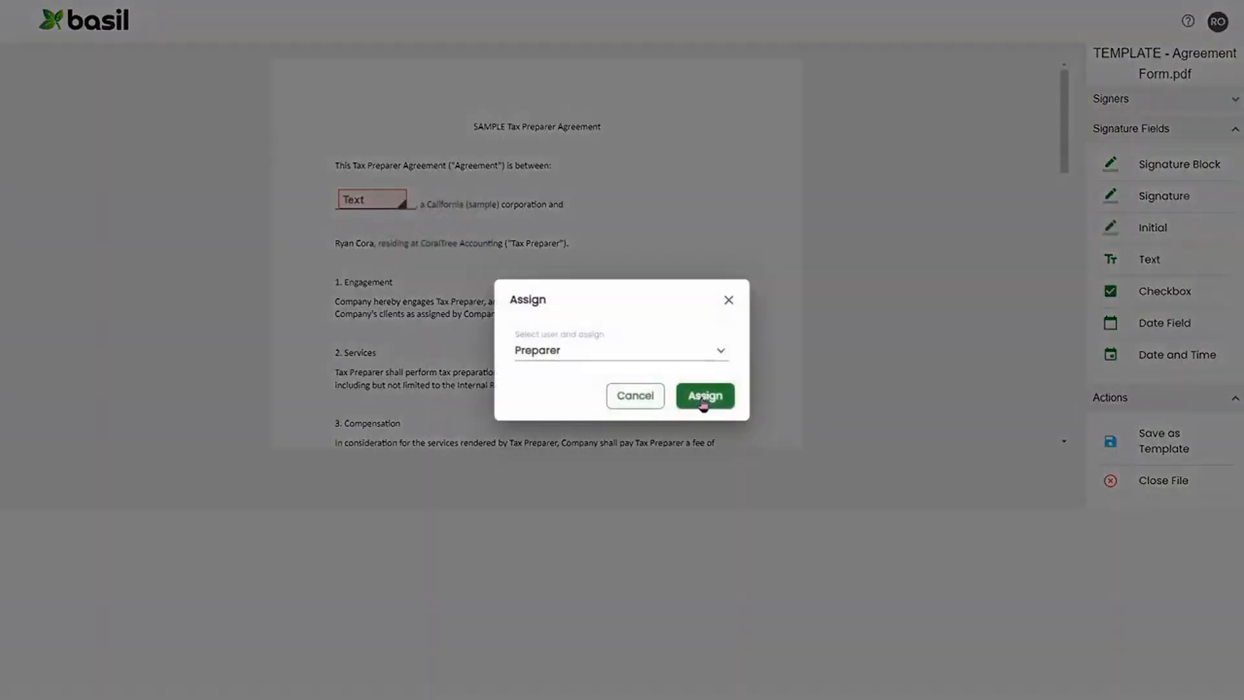
{"action": "left_click", "coordinate": [703, 396]}
- Assign the Authorized Signatory signature field to the Client role
{"action": "scroll", "coordinate": [663, 382], "scroll_direction": "down", "scroll_amount": 15}
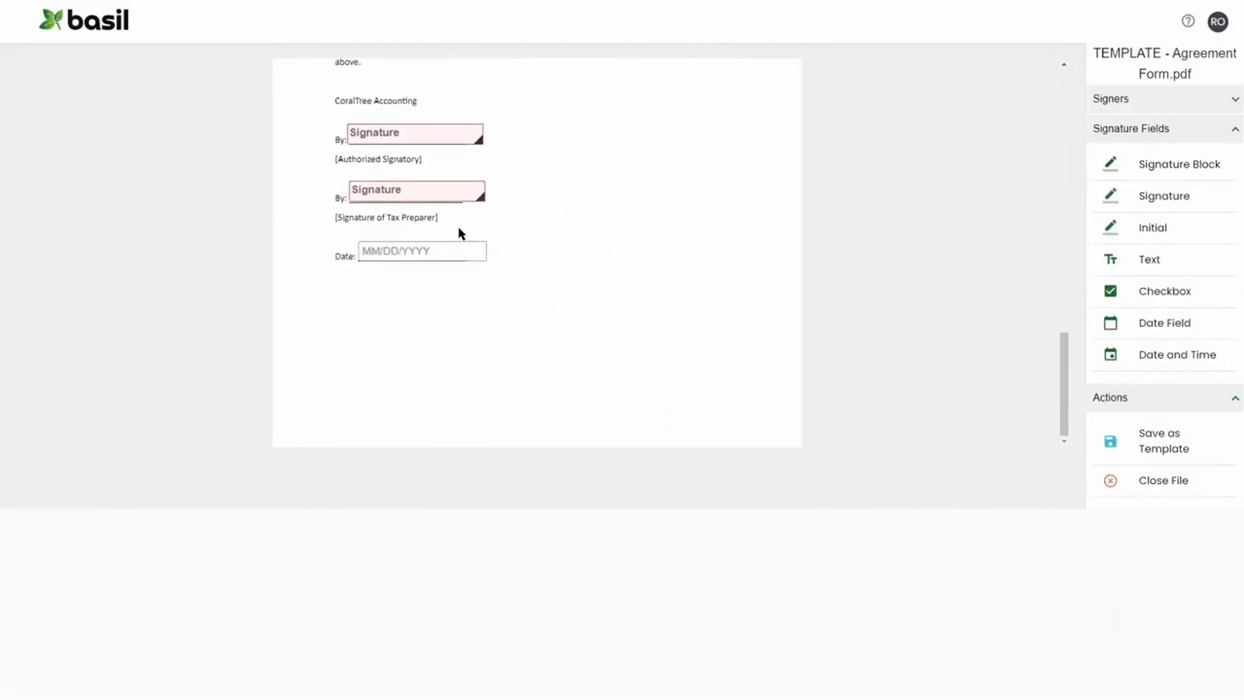
{"action": "left_click", "coordinate": [405, 133]}
{"action": "left_click", "coordinate": [431, 151]}
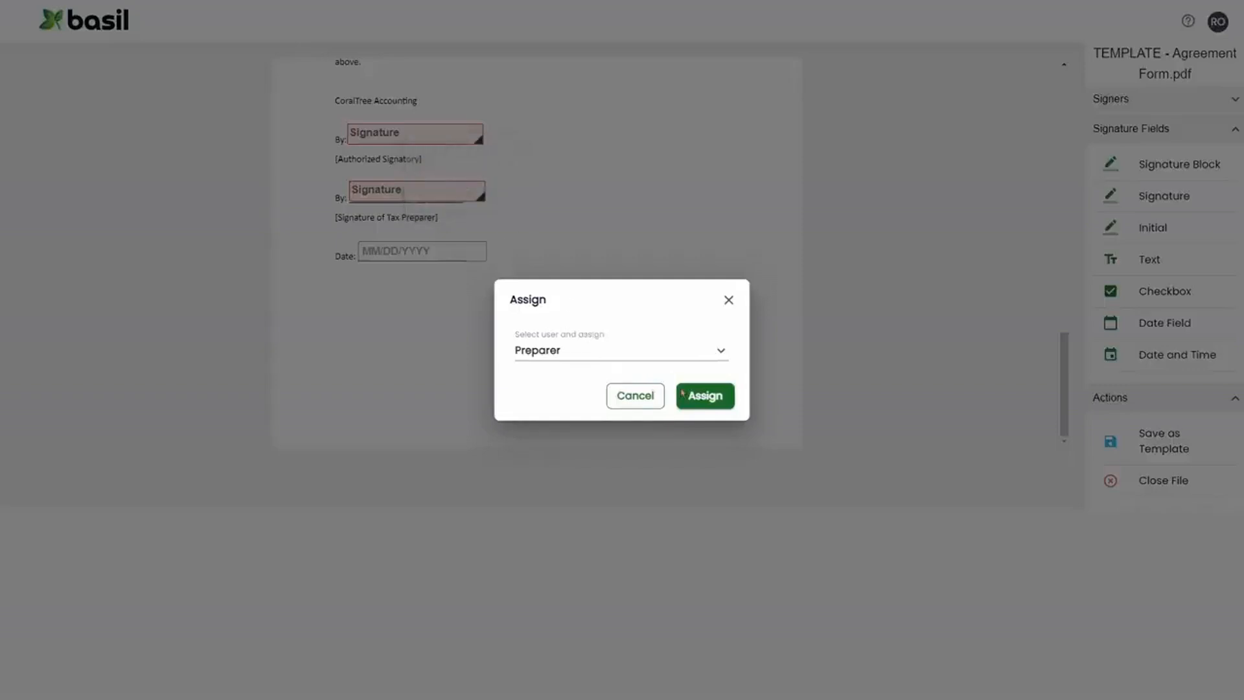
{"action": "left_click", "coordinate": [697, 397]}
{"action": "left_click", "coordinate": [697, 352]}
{"action": "left_click", "coordinate": [680, 370]}
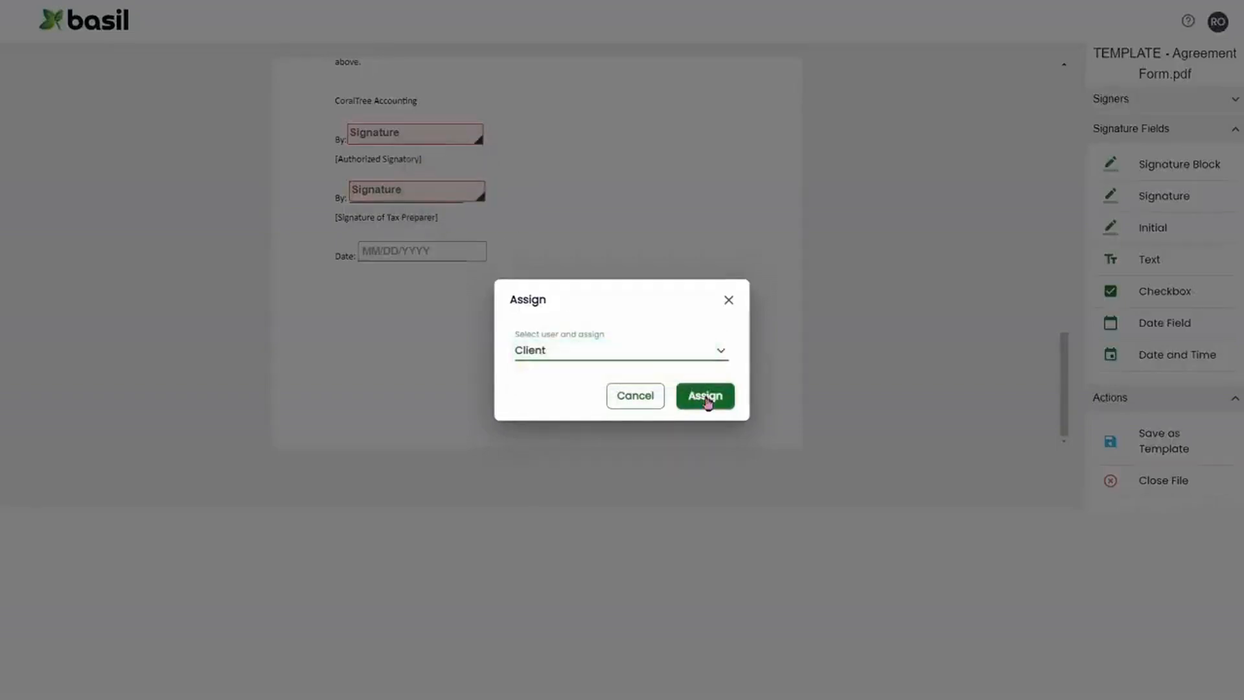
{"action": "left_click", "coordinate": [704, 396]}
- Assign the Tax Preparer signature field to the Preparer role
{"action": "left_click", "coordinate": [444, 195]}
{"action": "left_click", "coordinate": [489, 212]}
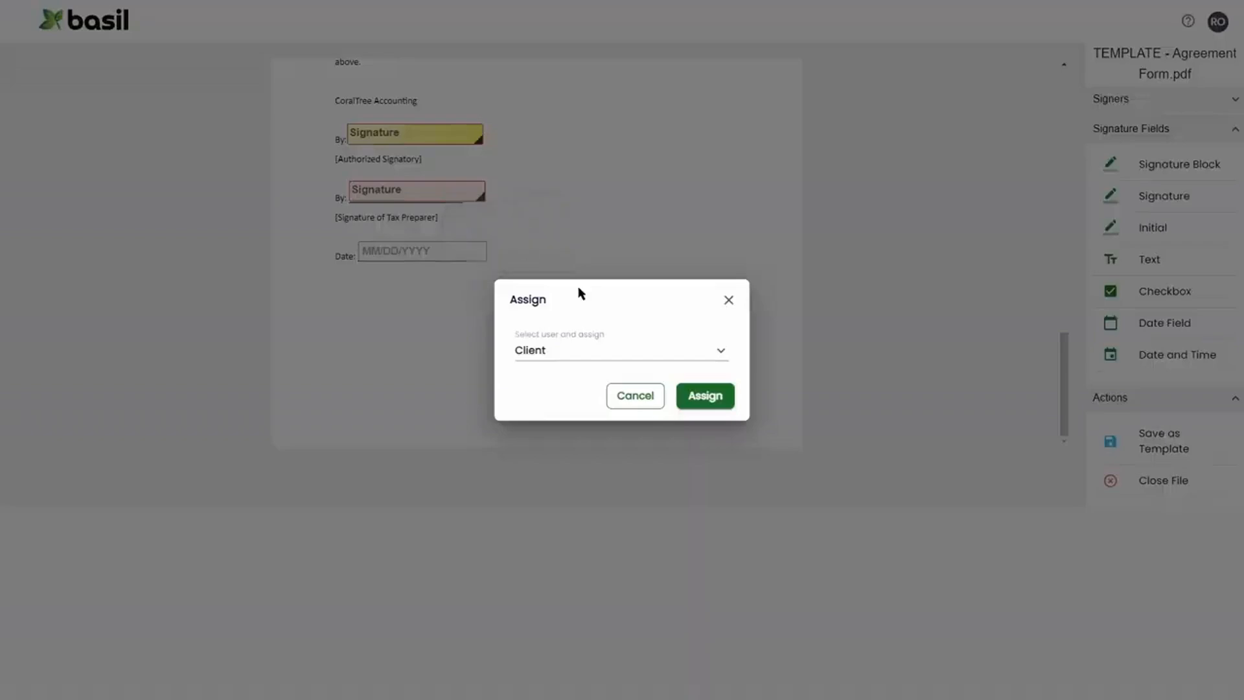
{"action": "left_click", "coordinate": [638, 355]}
{"action": "left_click", "coordinate": [620, 329]}
{"action": "left_click", "coordinate": [706, 397]}
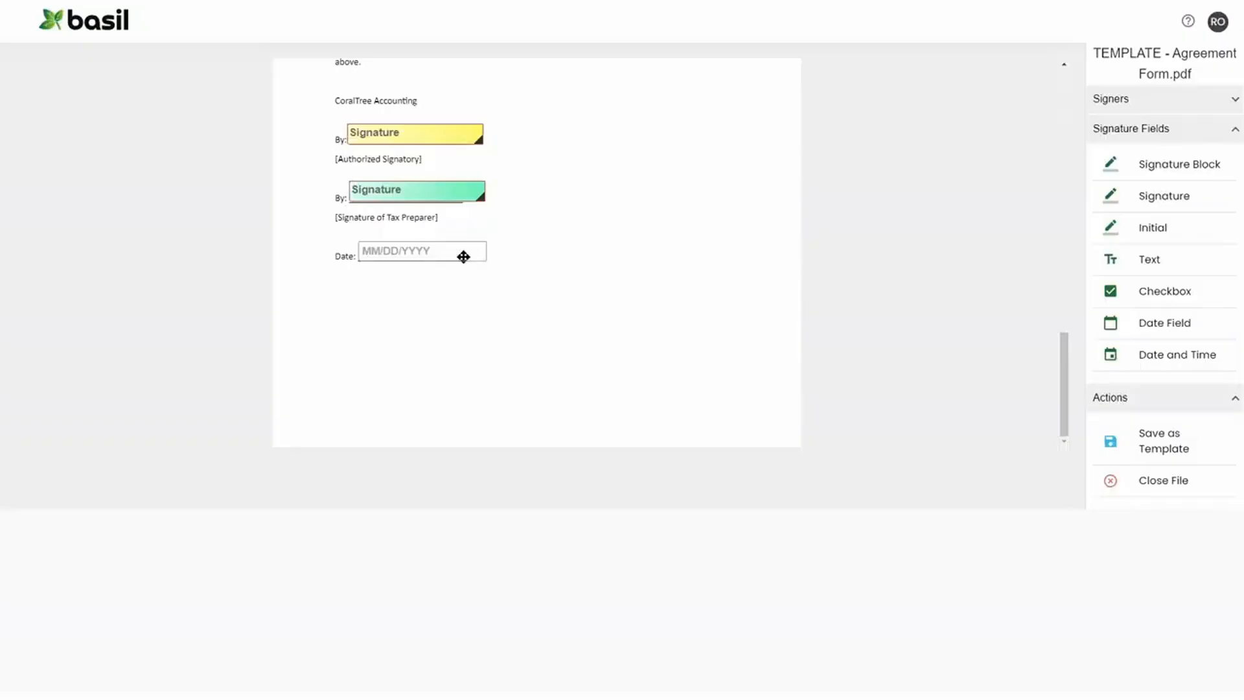
- Assign the date field to the Client role and save the document as a template
{"action": "left_click", "coordinate": [433, 254]}
{"action": "left_click", "coordinate": [467, 267]}
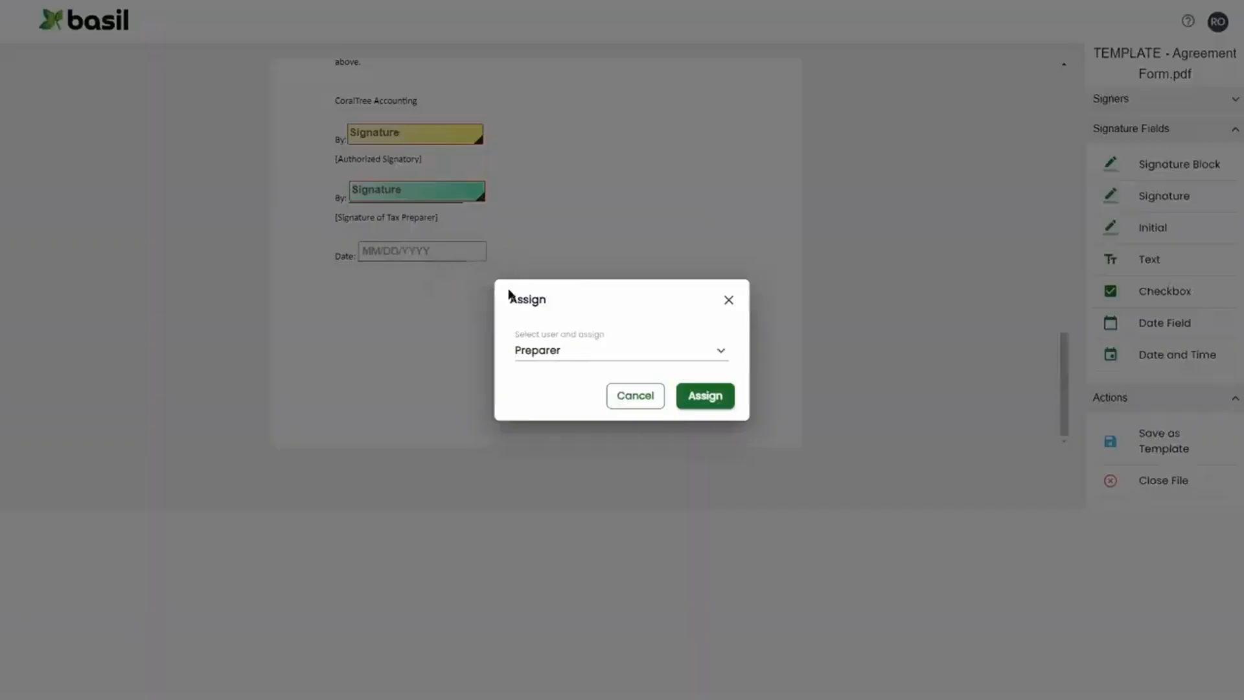
{"action": "left_click", "coordinate": [611, 351]}
{"action": "left_click", "coordinate": [625, 371]}
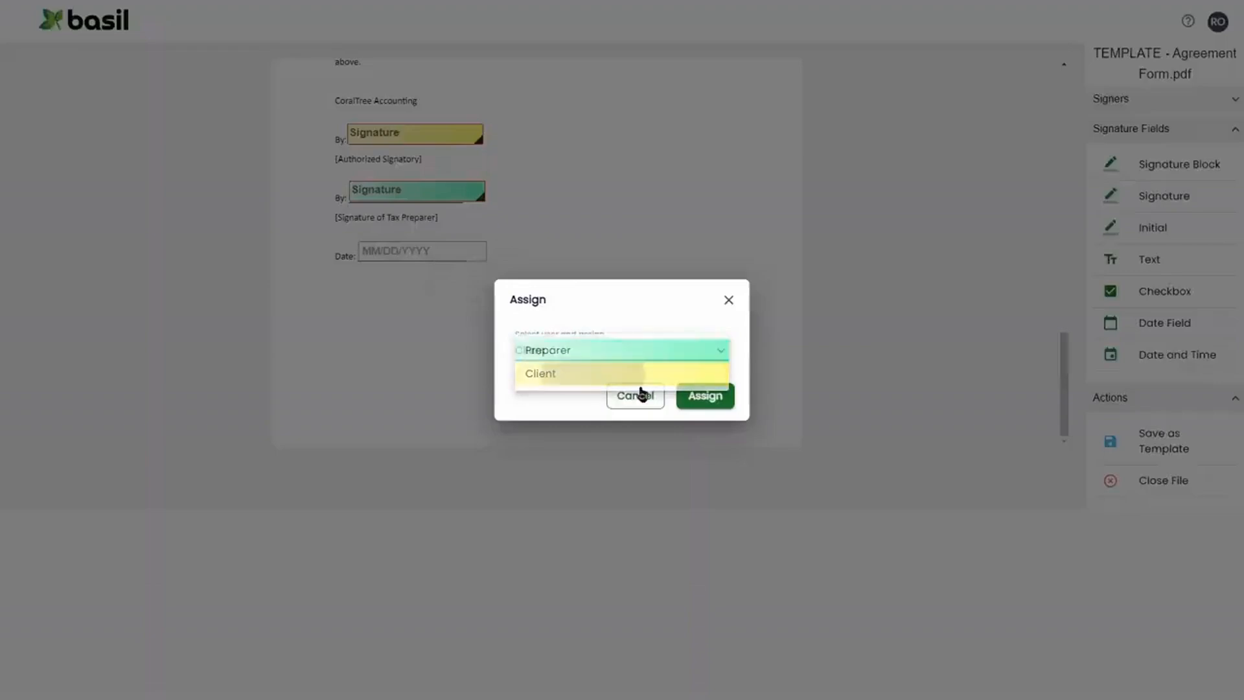
{"action": "left_click", "coordinate": [703, 403]}
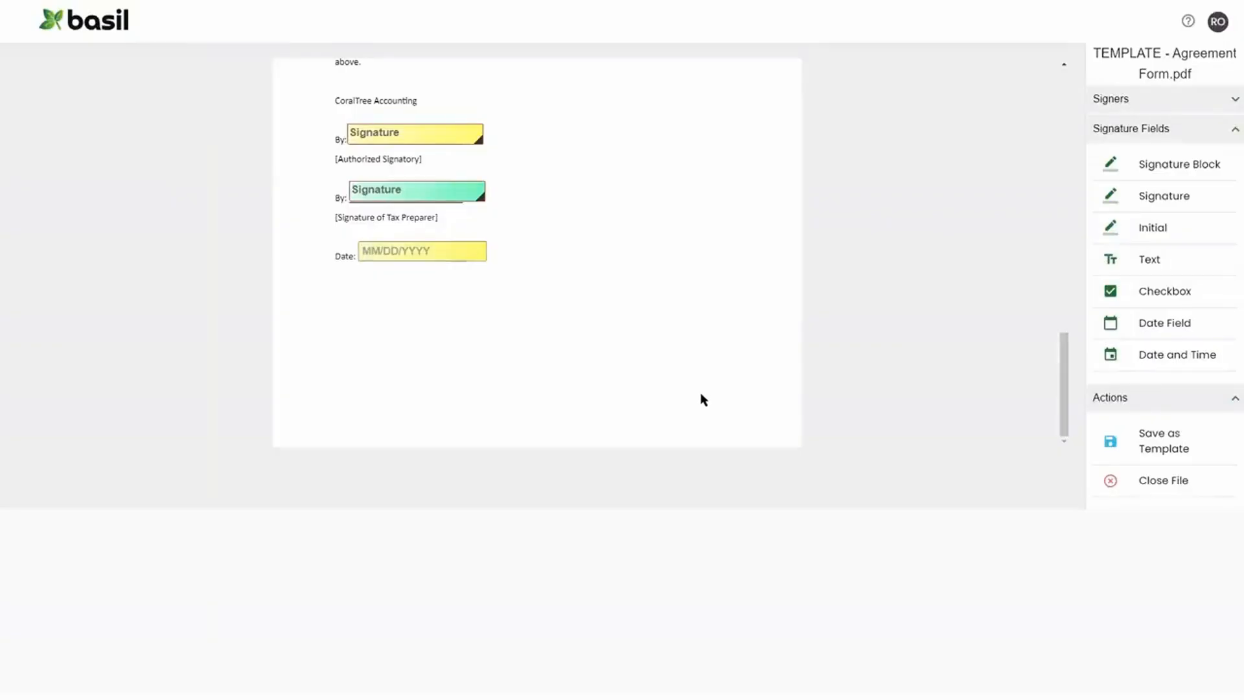
{"action": "left_click", "coordinate": [1143, 445]}
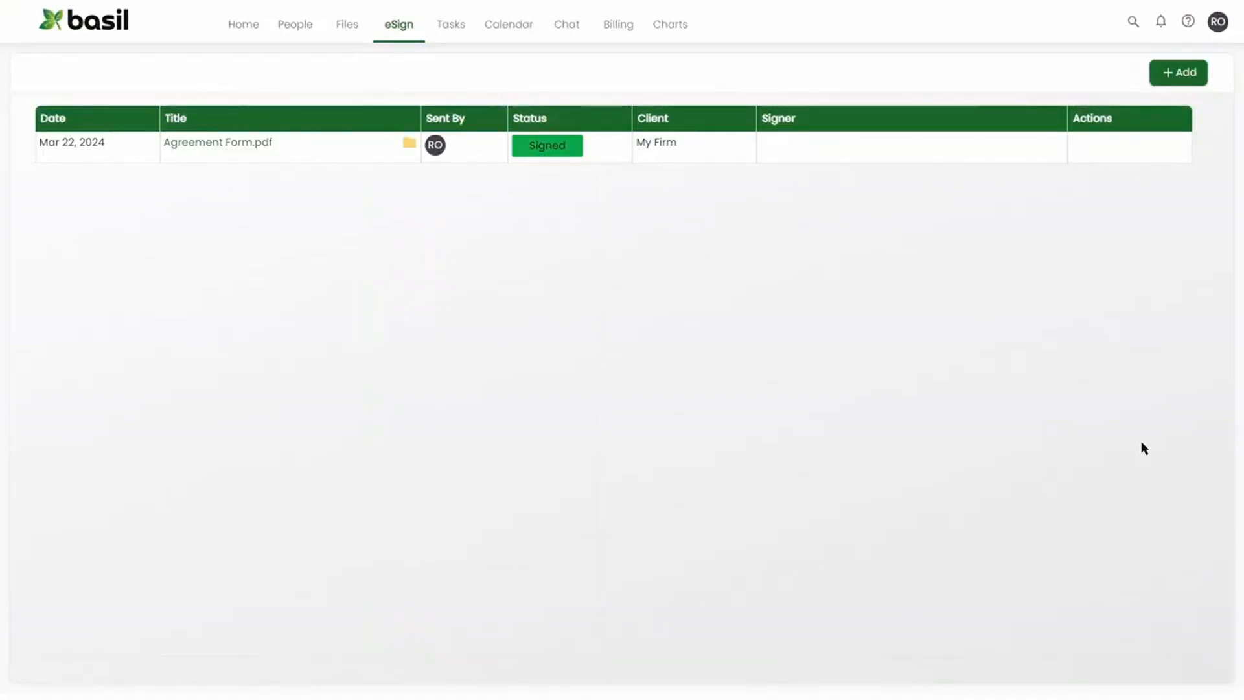
- Open eSignature for Agreement Form.pdf in a client's External documents folder and choose the saved template
{"action": "left_click", "coordinate": [347, 26]}
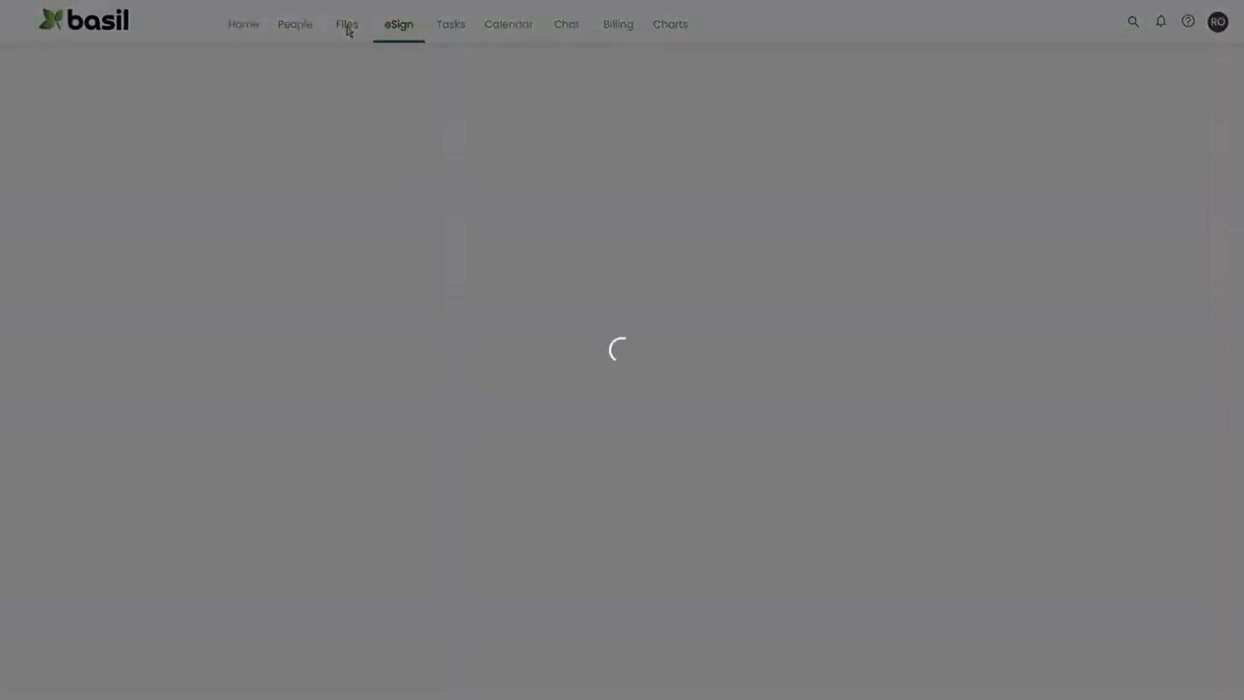
{"action": "left_click", "coordinate": [144, 81]}
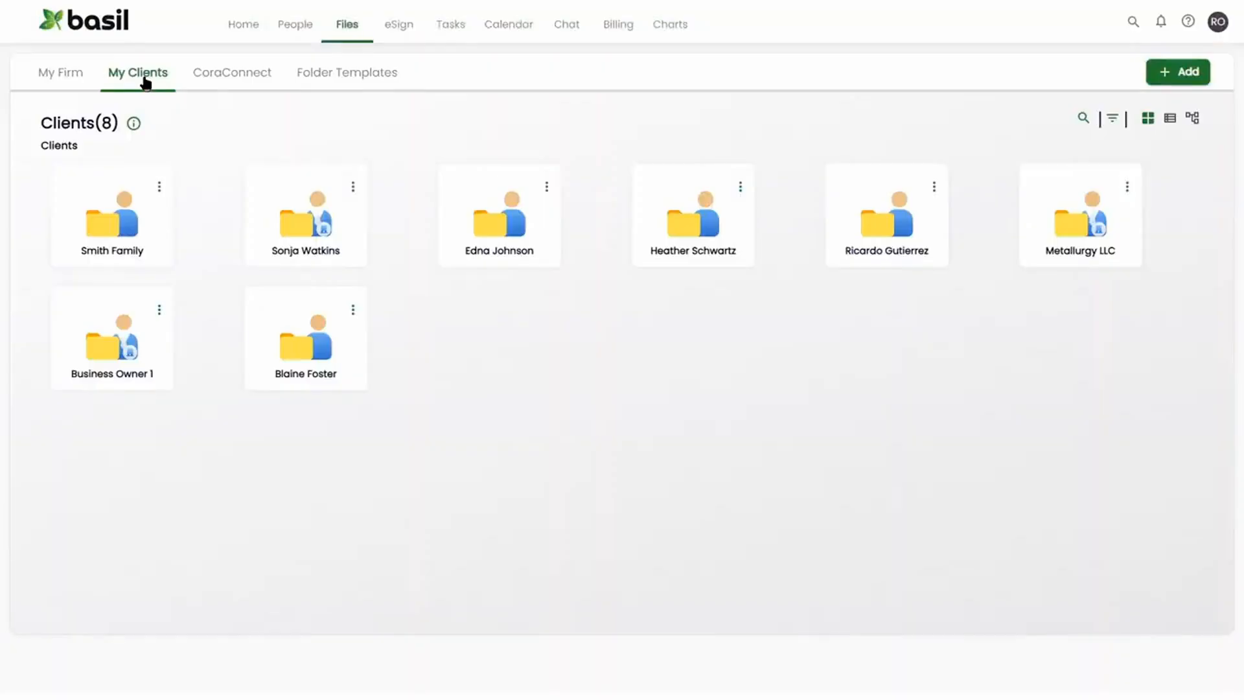
{"action": "left_click", "coordinate": [320, 228]}
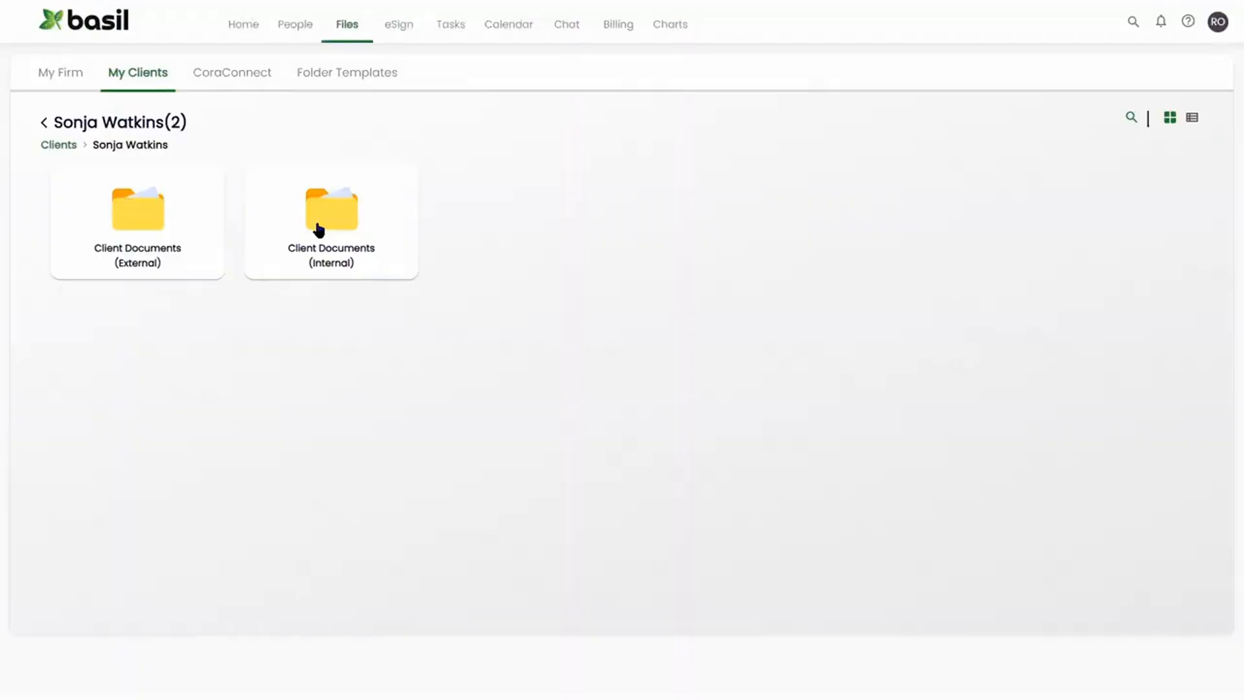
{"action": "left_click", "coordinate": [149, 219]}
{"action": "left_click", "coordinate": [985, 182]}
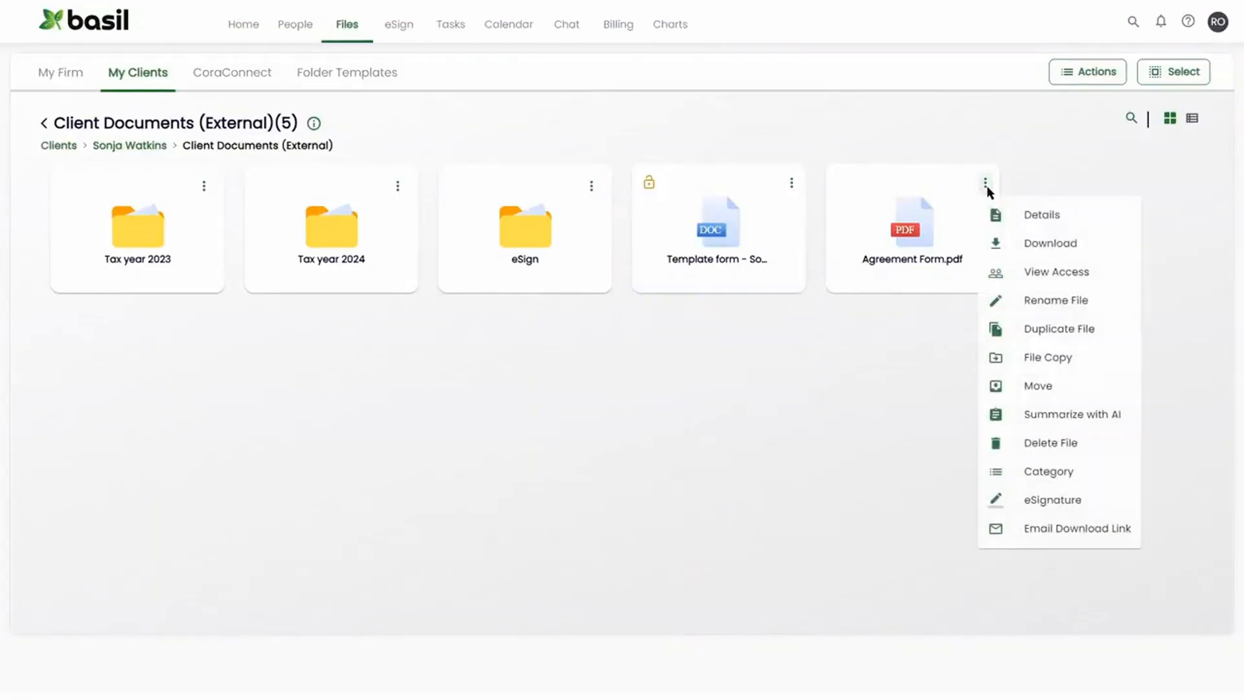
{"action": "left_click", "coordinate": [1065, 502]}
{"action": "left_click", "coordinate": [1017, 246]}
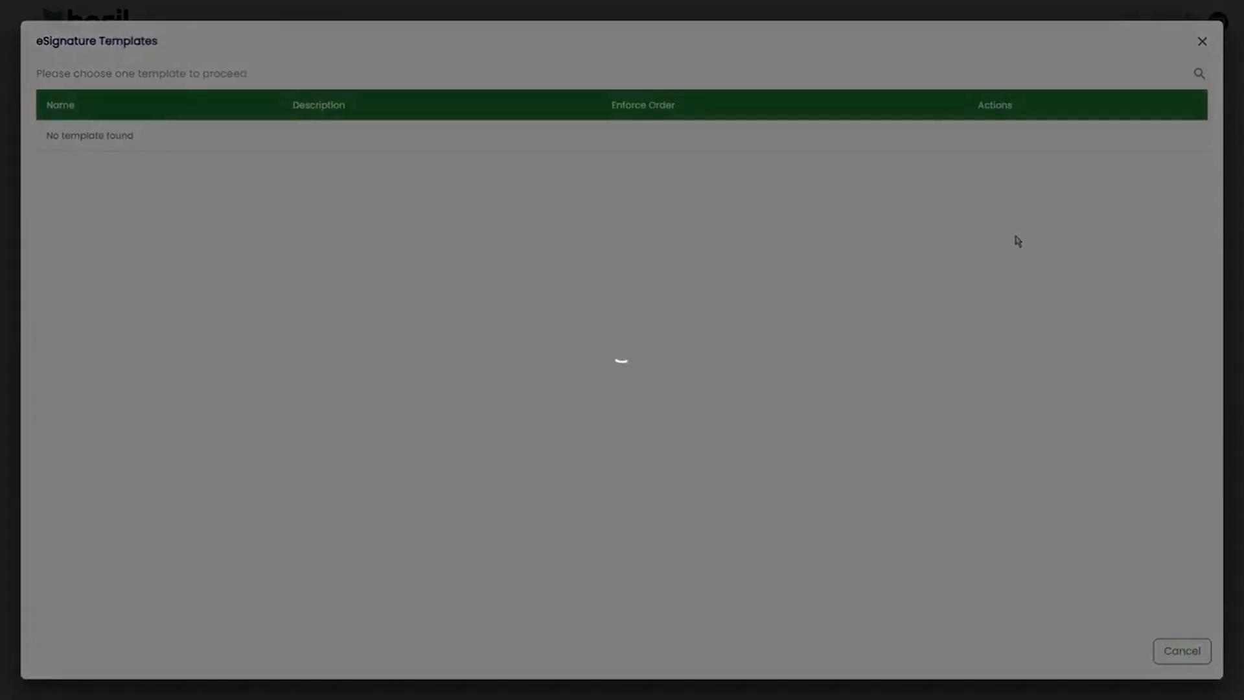
{"action": "left_click", "coordinate": [354, 174]}
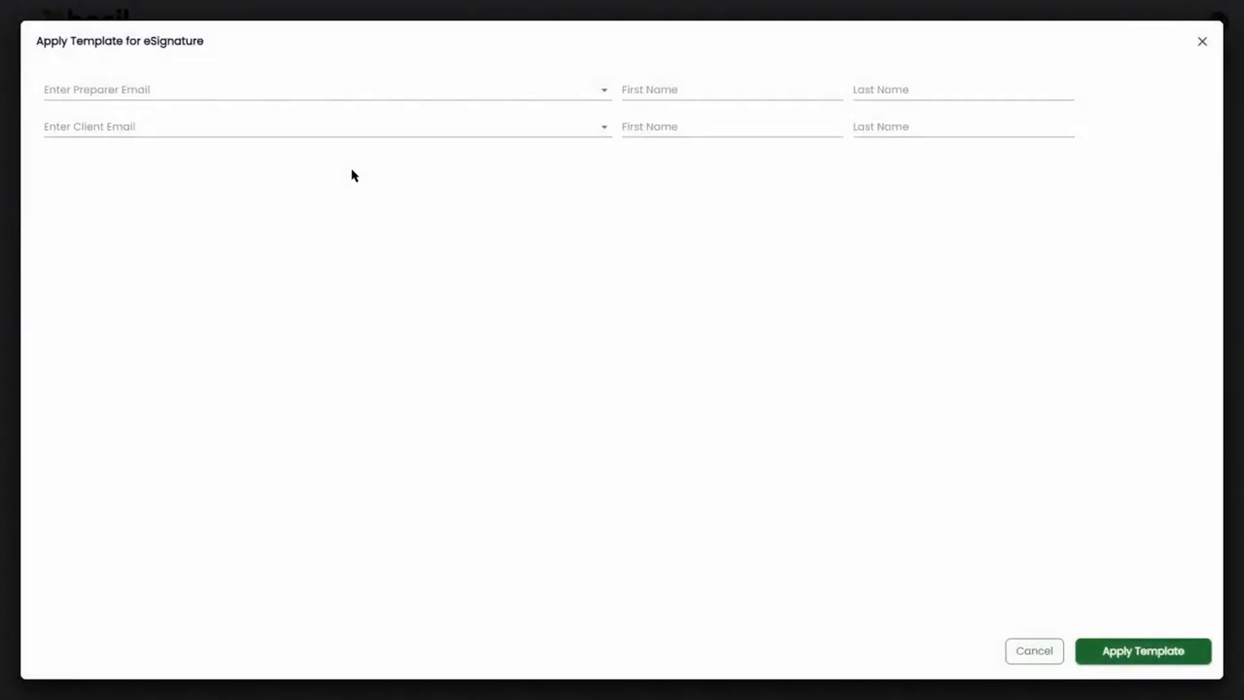
- Pick the preparer's e-mail from the suggestions and enter the client's e-mail address
{"action": "left_click", "coordinate": [250, 92]}
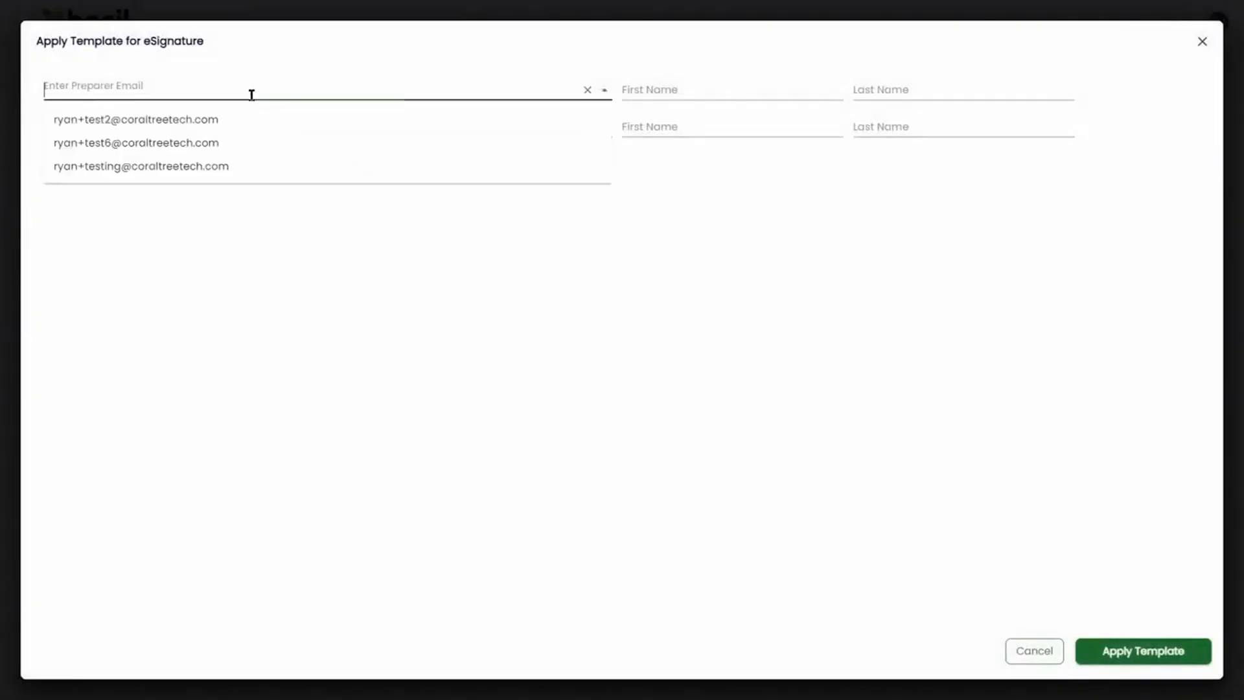
{"action": "left_click", "coordinate": [195, 166]}
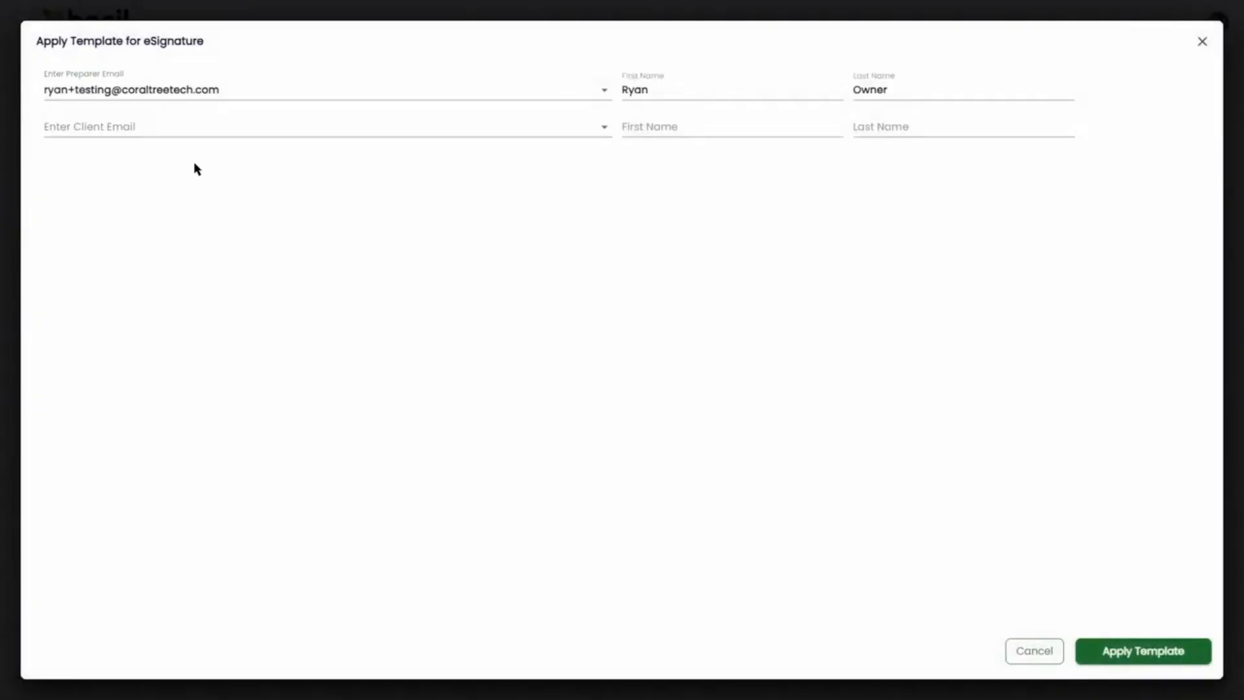
{"action": "left_click", "coordinate": [185, 129]}
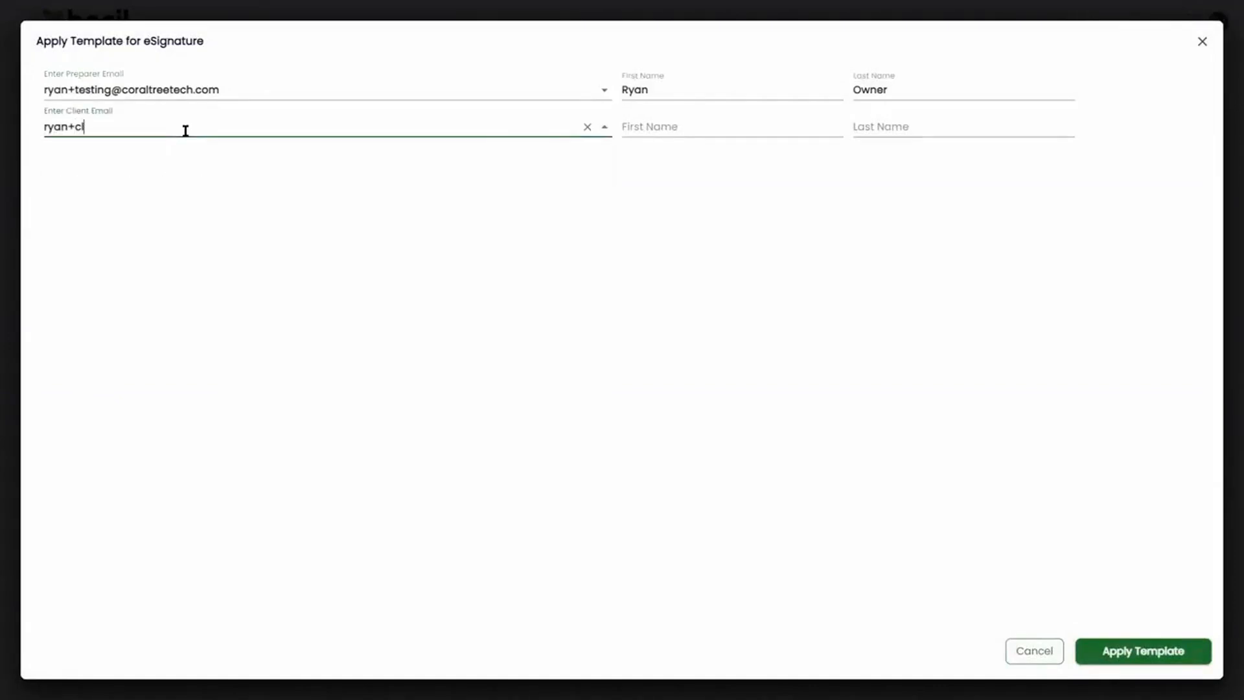
{"action": "key", "text": "Tab"}
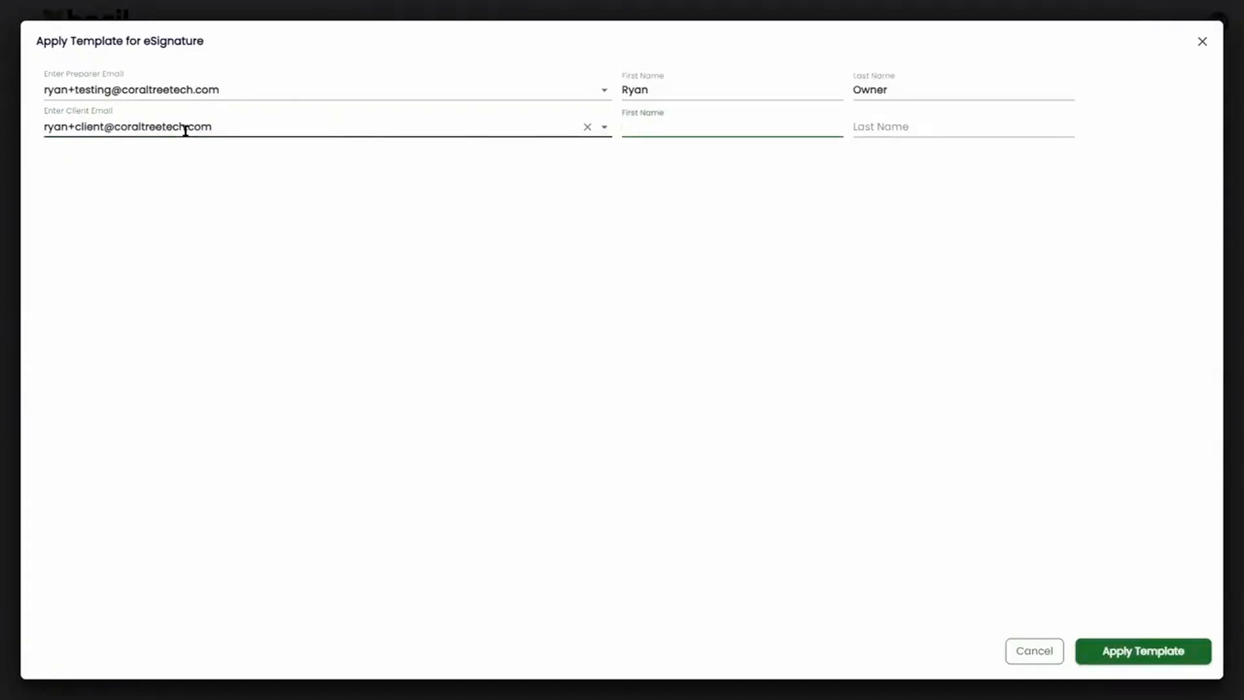
- Enter the client's first and last name and apply the template
{"action": "type", "text": "Cora"}
{"action": "key", "text": "Tab"}
{"action": "type", "text": "Client"}
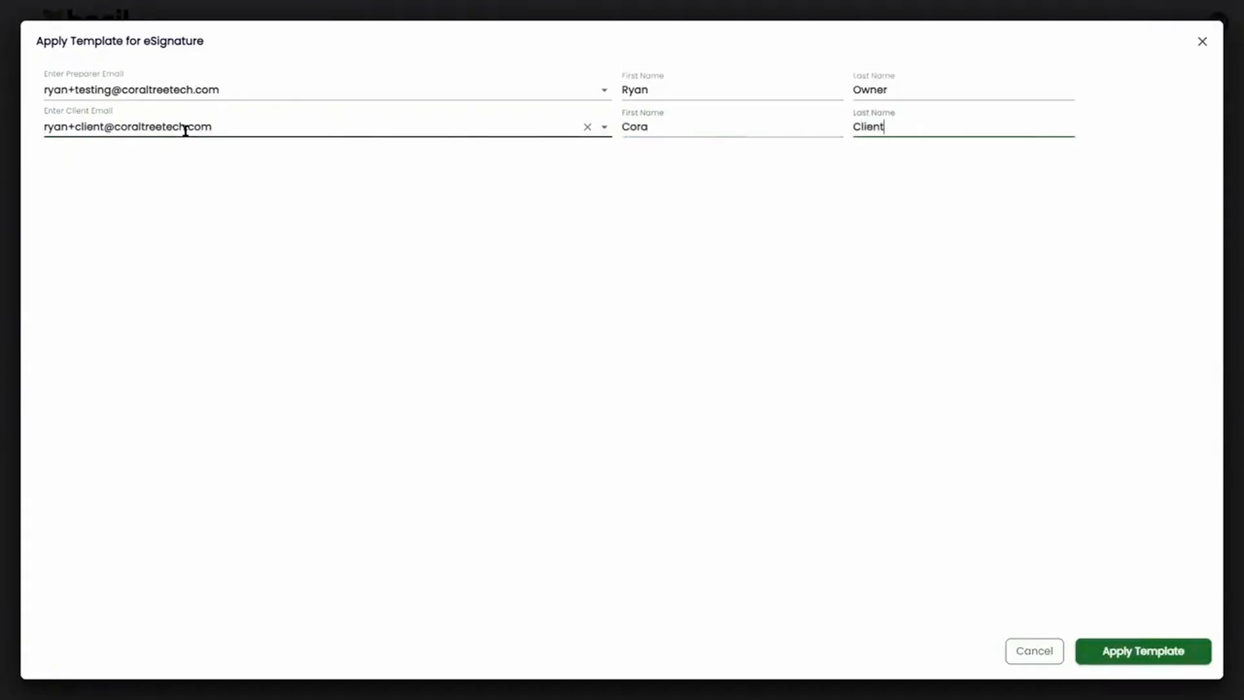
{"action": "left_click", "coordinate": [1126, 657]}
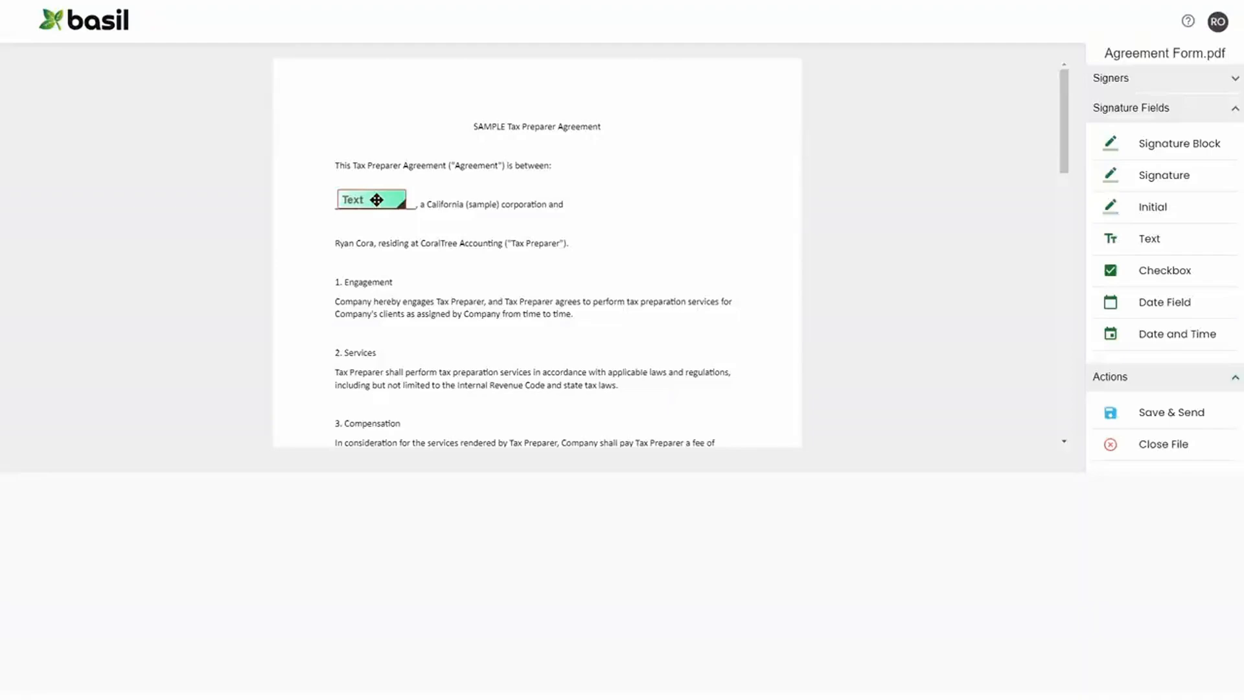
- Save and send the document for signature, declining Cora's follow-up help
{"action": "scroll", "coordinate": [361, 231], "scroll_direction": "down", "scroll_amount": 10}
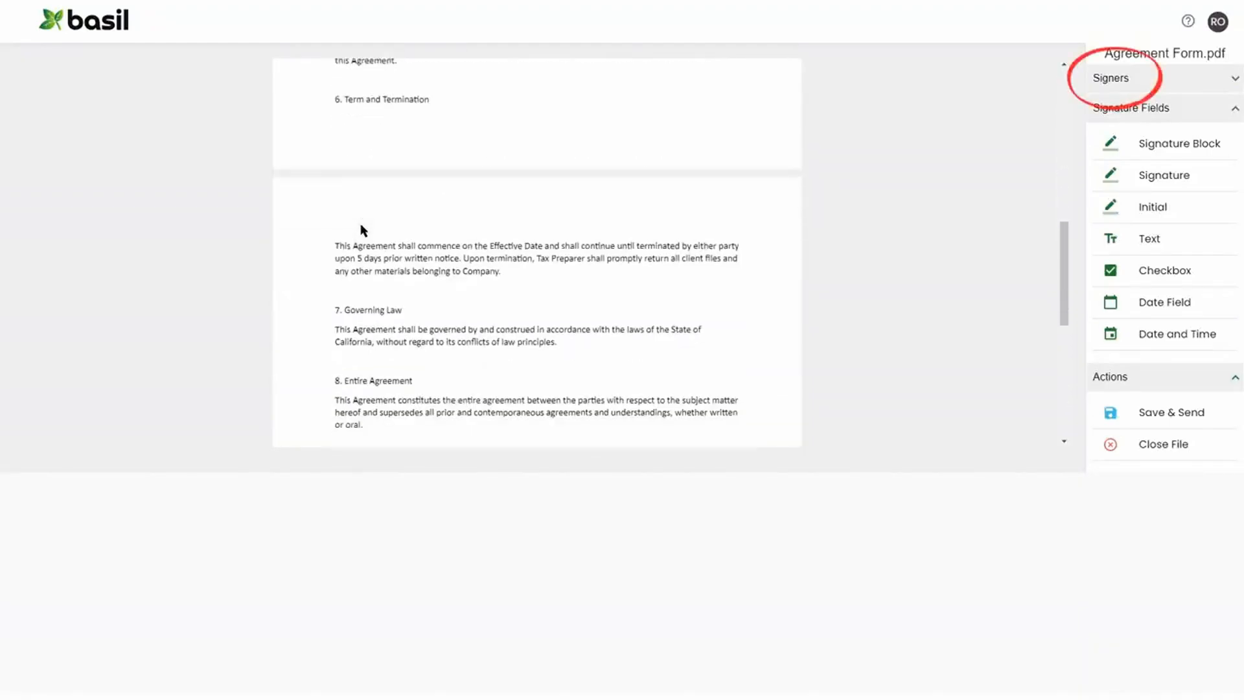
{"action": "scroll", "coordinate": [361, 231], "scroll_direction": "down", "scroll_amount": 5}
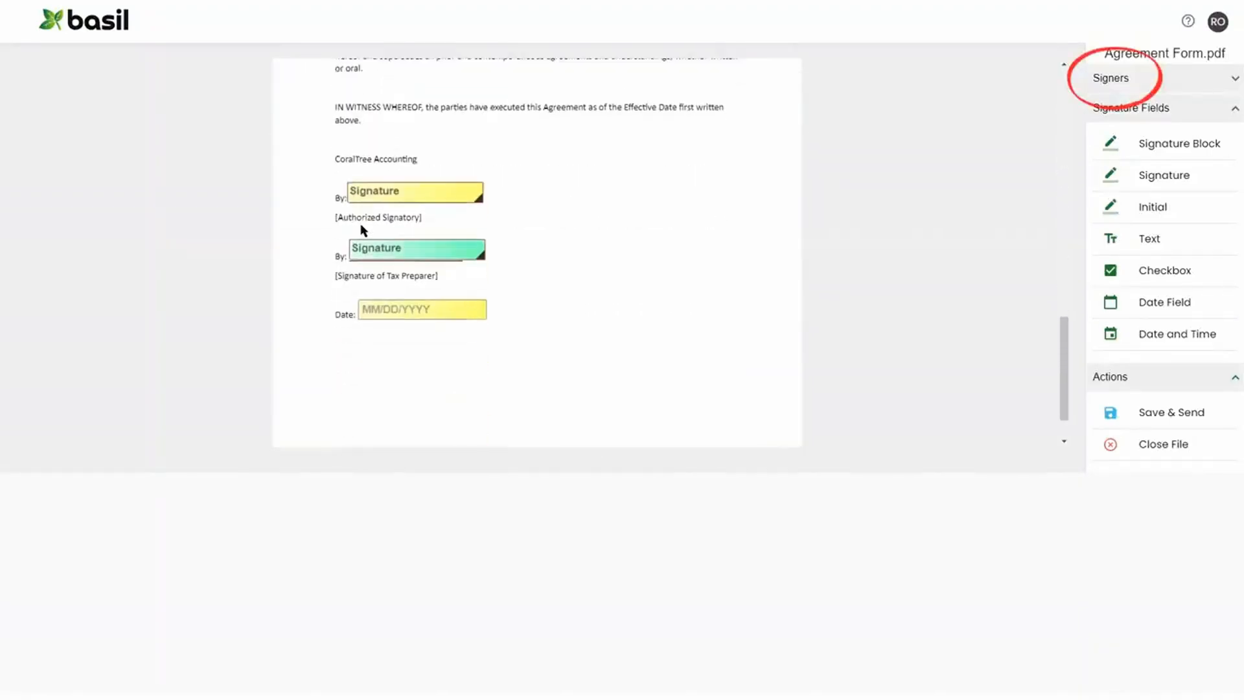
{"action": "scroll", "coordinate": [364, 230], "scroll_direction": "down", "scroll_amount": 1}
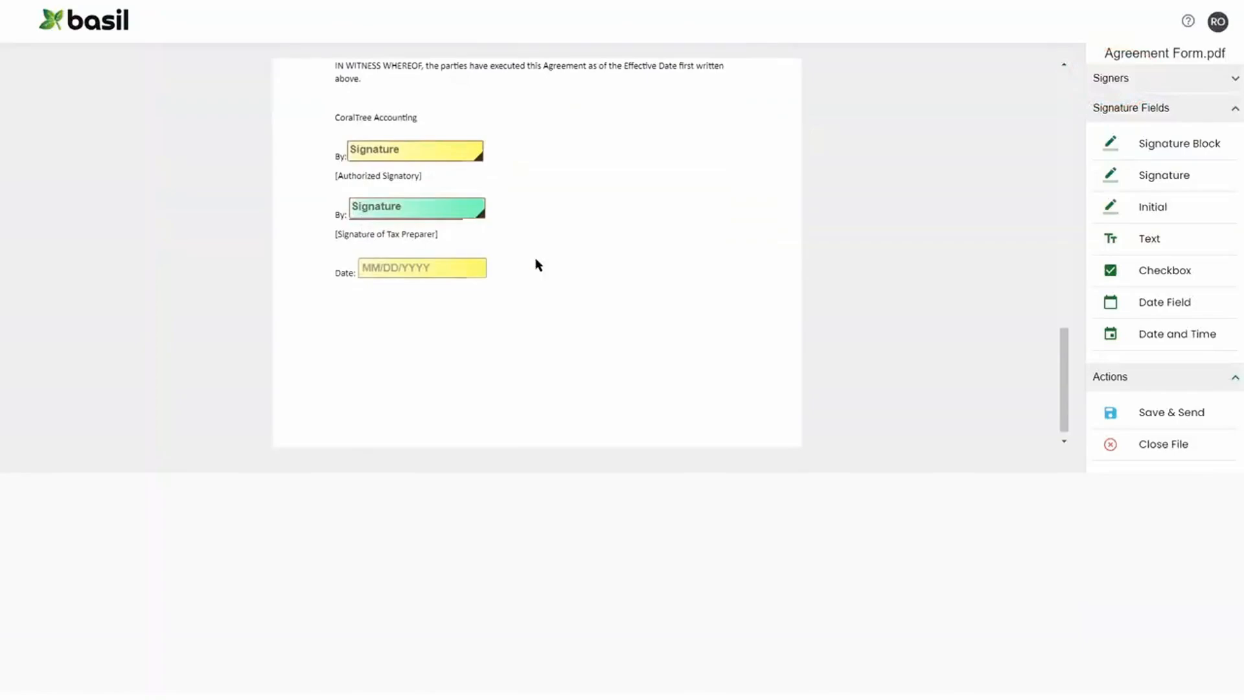
{"action": "left_click", "coordinate": [1169, 412]}
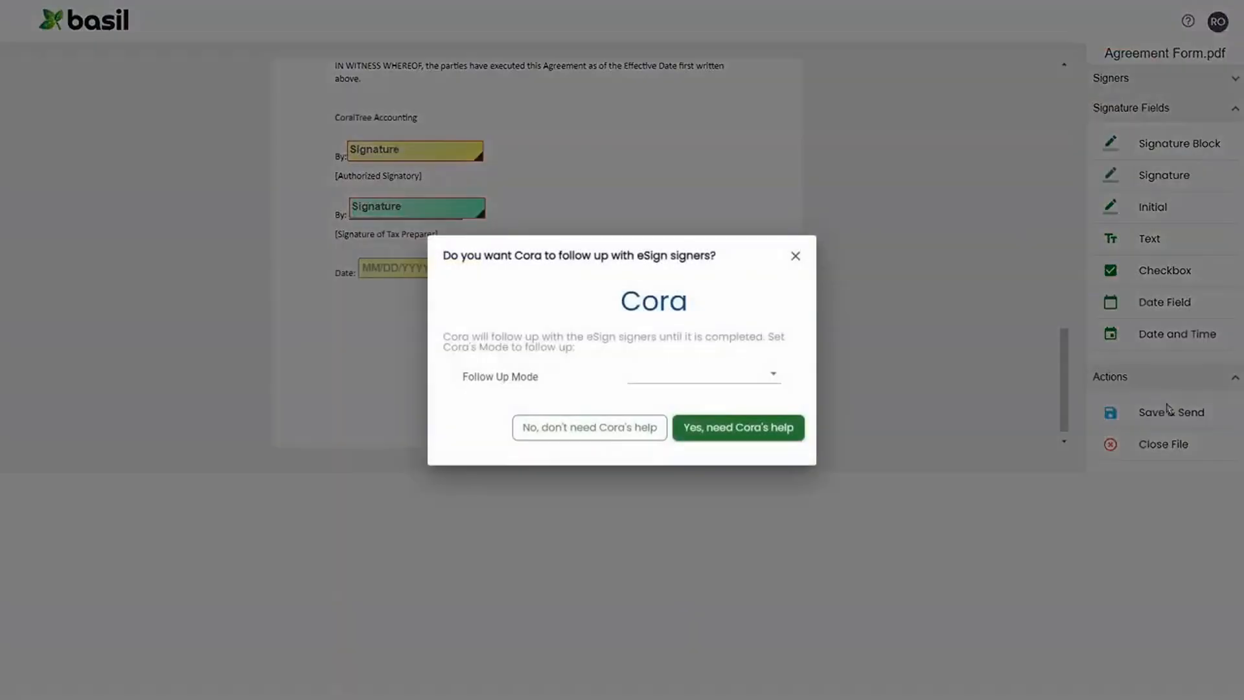
{"action": "left_click", "coordinate": [598, 440]}
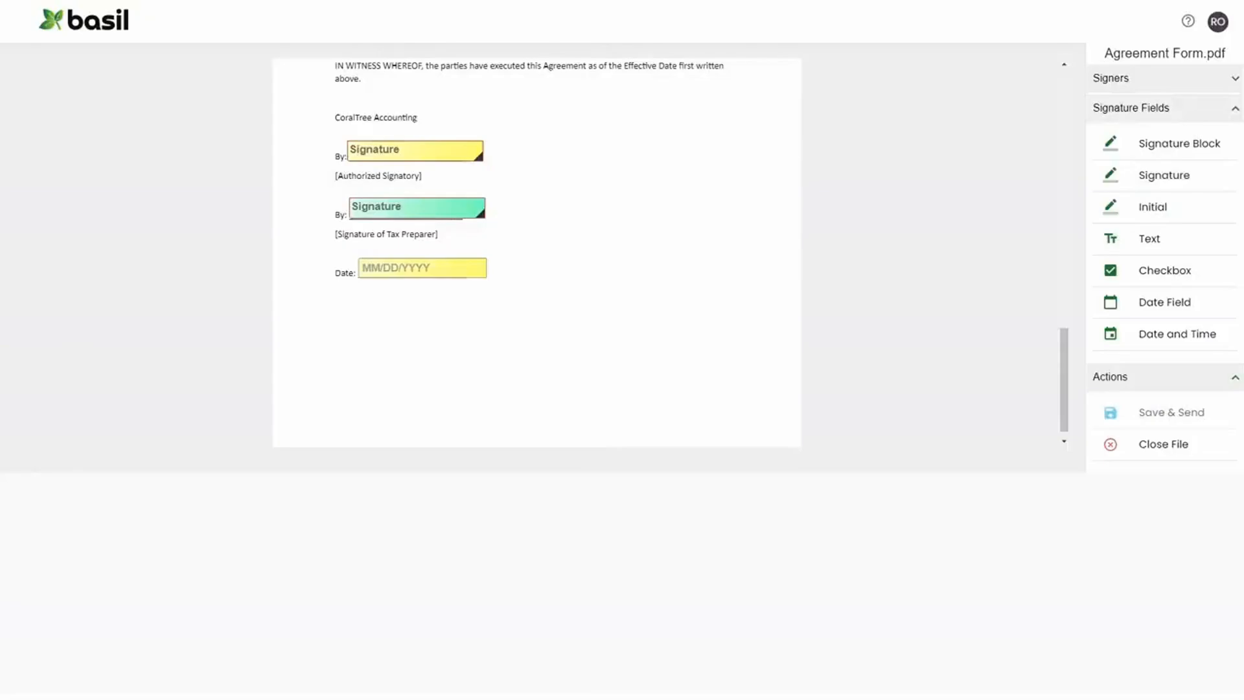